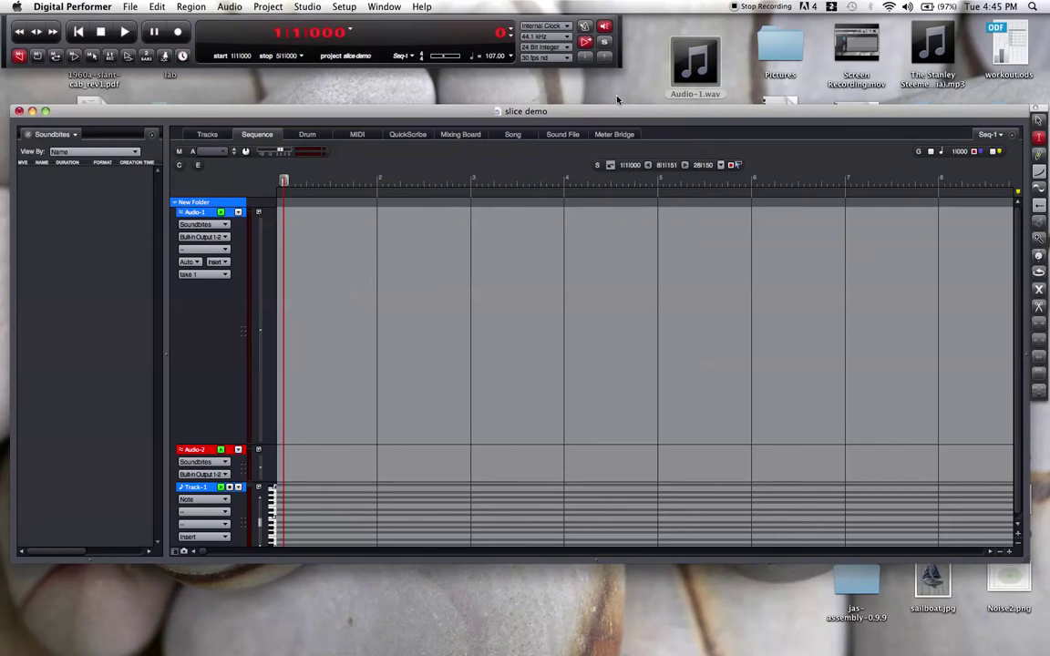
Step: Drop the Audio-1.wav drum loop from the desktop onto the Audio-1 track
mouse_move(699, 62)
drag(696, 62, 320, 312)
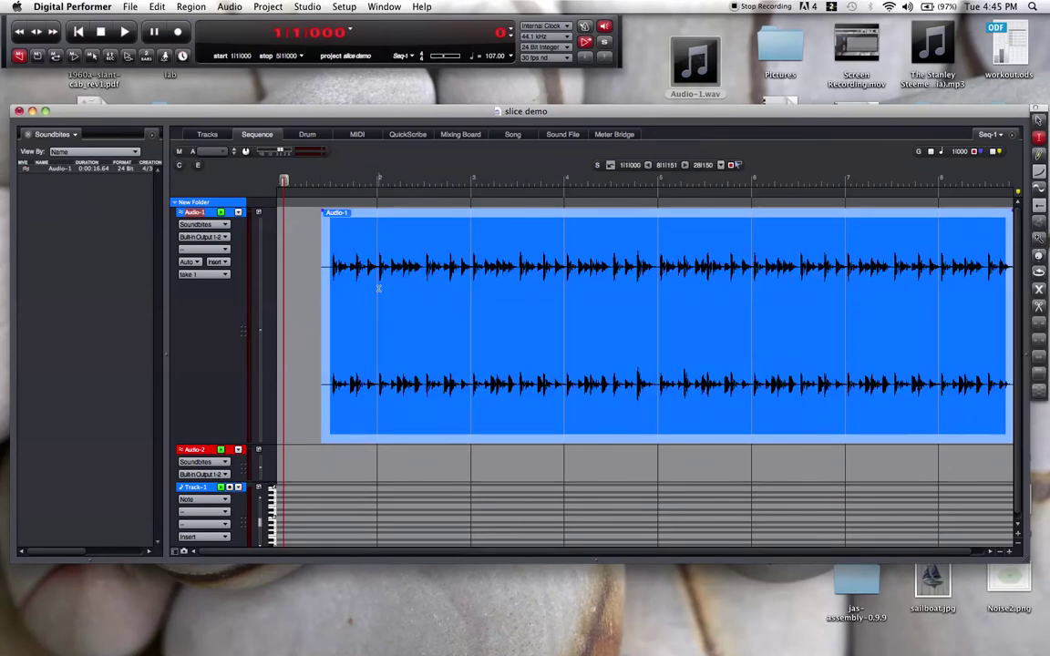
Step: Zoom out to show the loop through bar 12, then browse the Audio menu's Soundbite Tempo submenu
click(1000, 552)
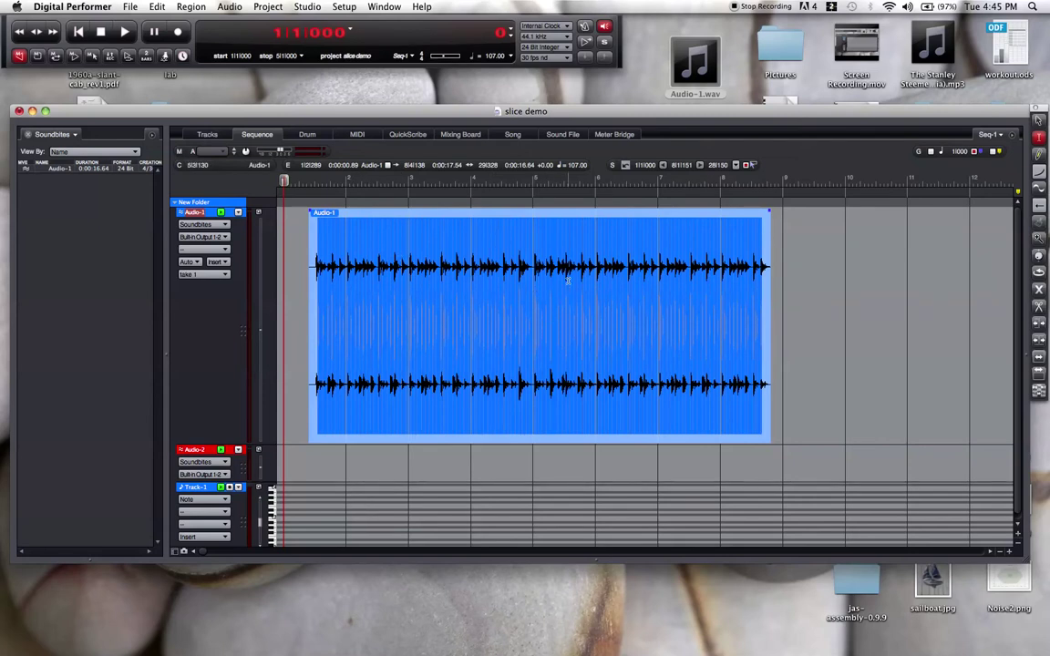
click(229, 7)
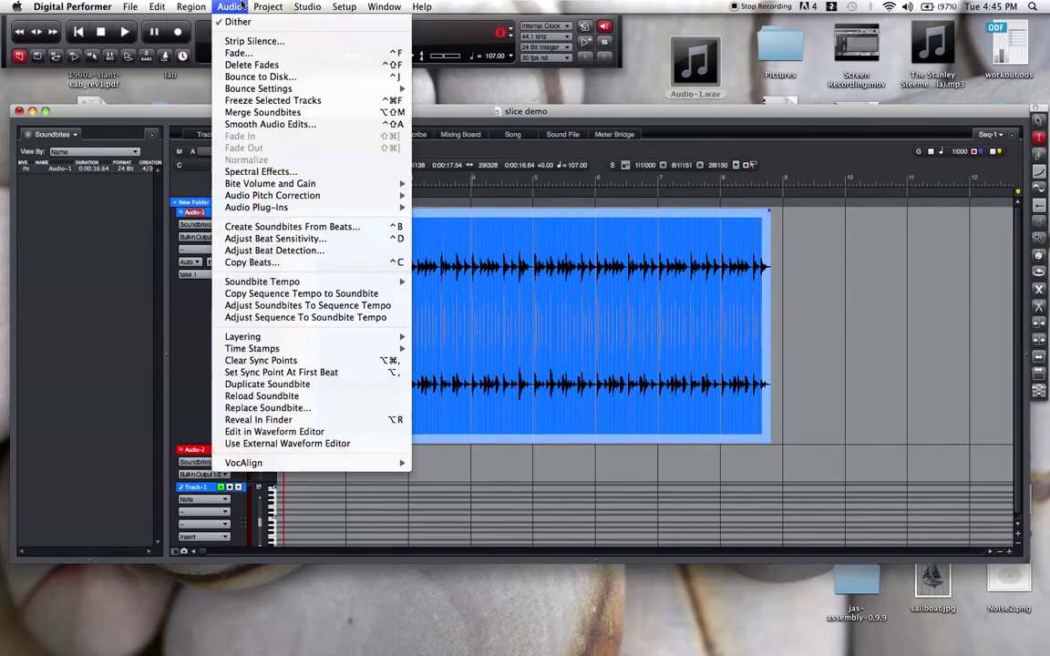
mouse_move(259, 6)
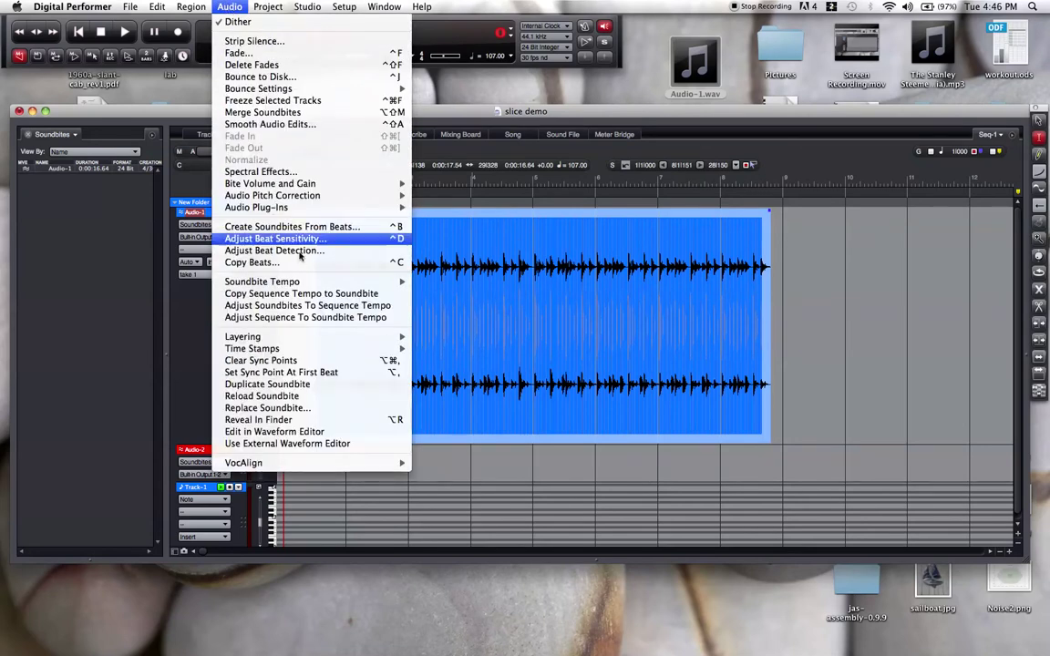
mouse_move(273, 281)
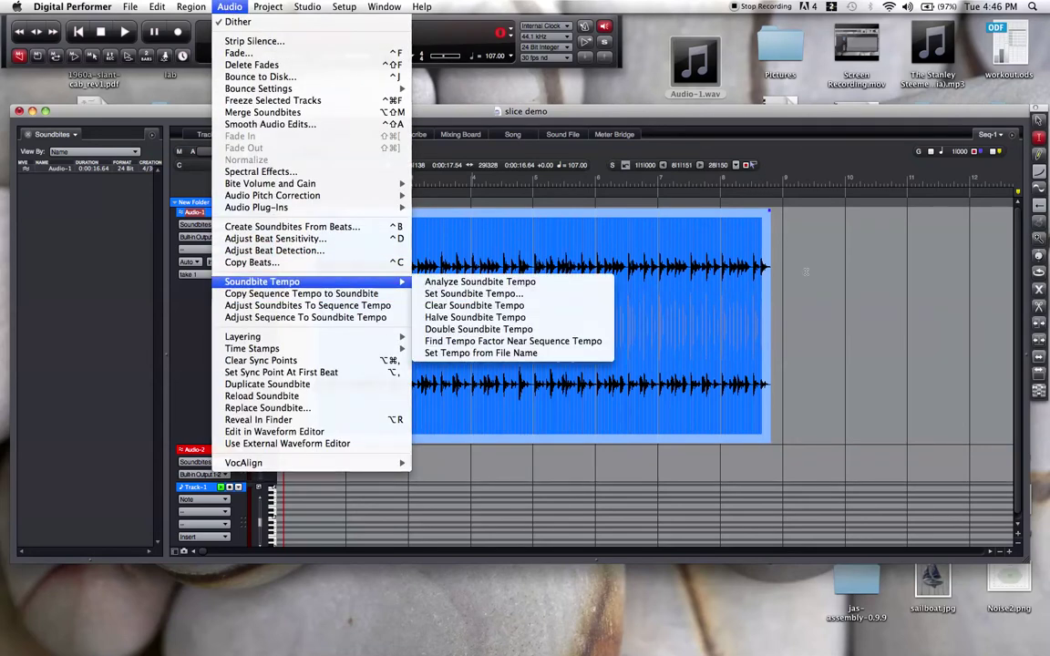
click(790, 293)
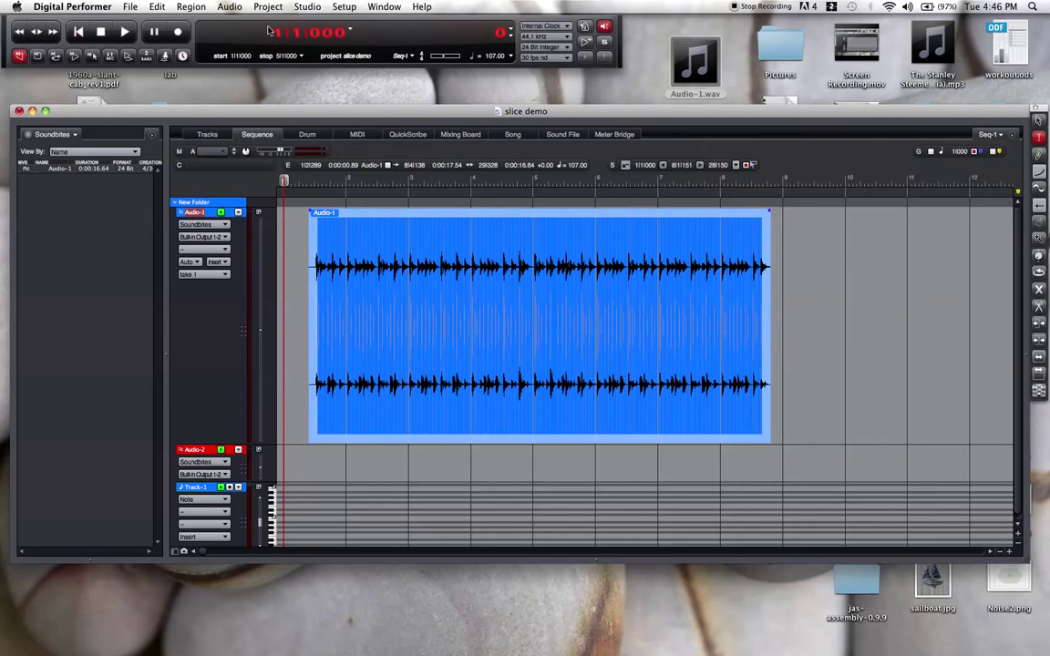
Step: Drop the beat-detection threshold to its minimum, raise it slightly, and apply it
click(232, 7)
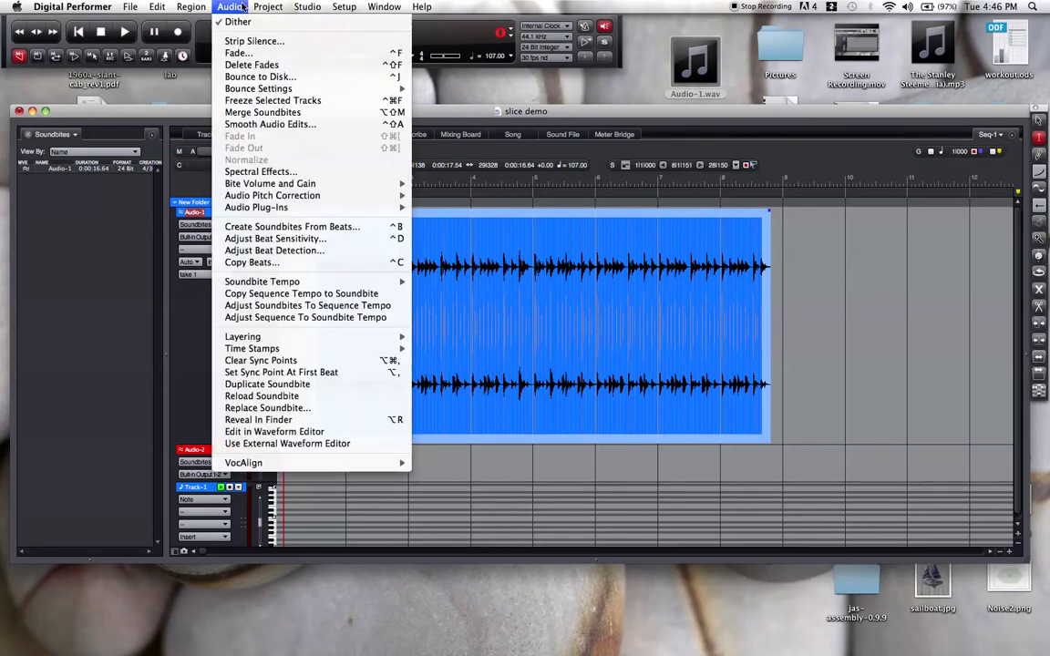
click(240, 8)
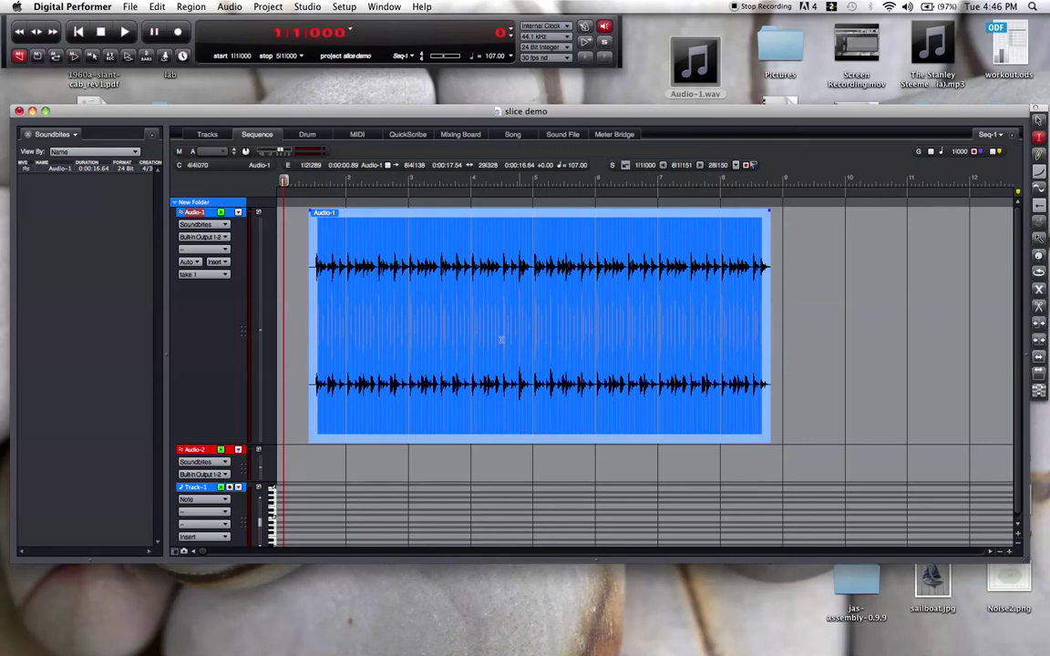
click(229, 7)
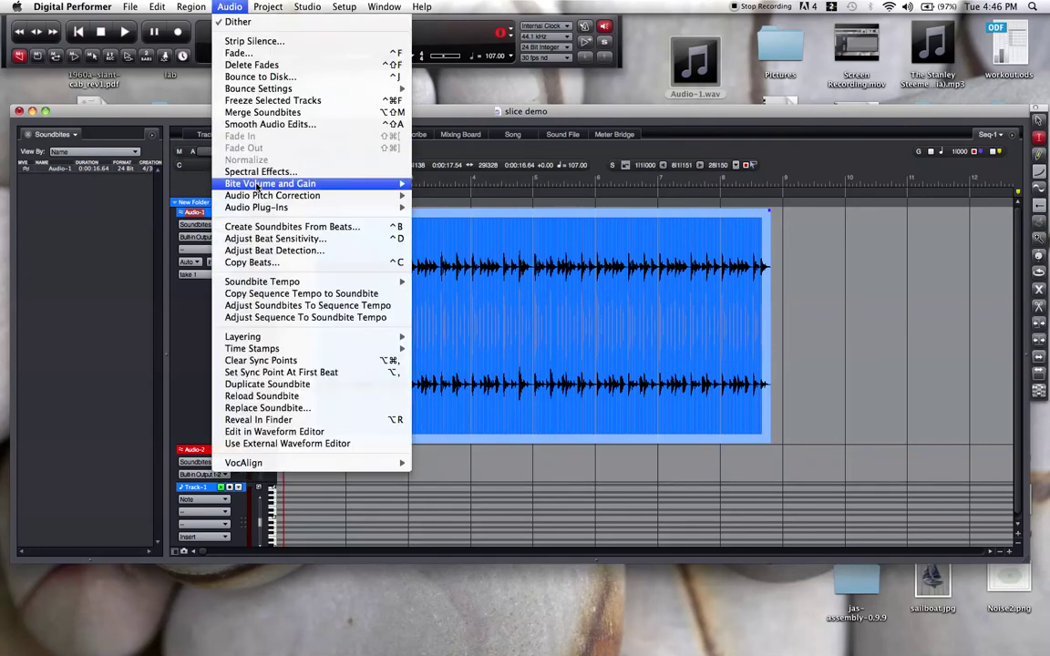
click(274, 252)
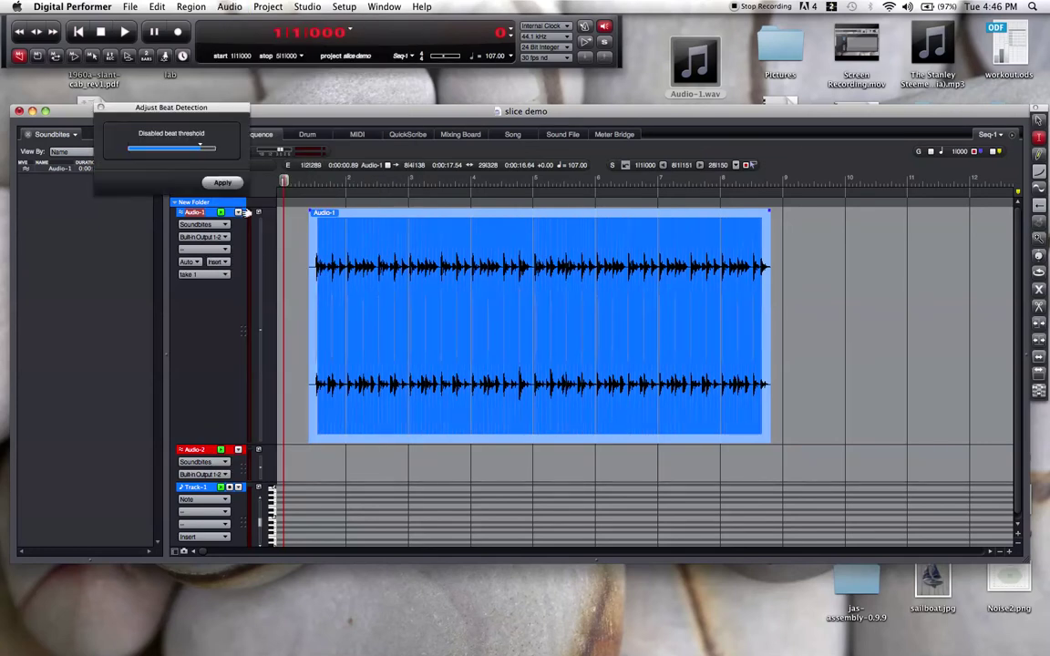
mouse_move(195, 148)
mouse_down()
mouse_move(124, 156)
mouse_move(142, 141)
mouse_move(202, 151)
mouse_up()
drag(202, 152, 205, 152)
click(221, 184)
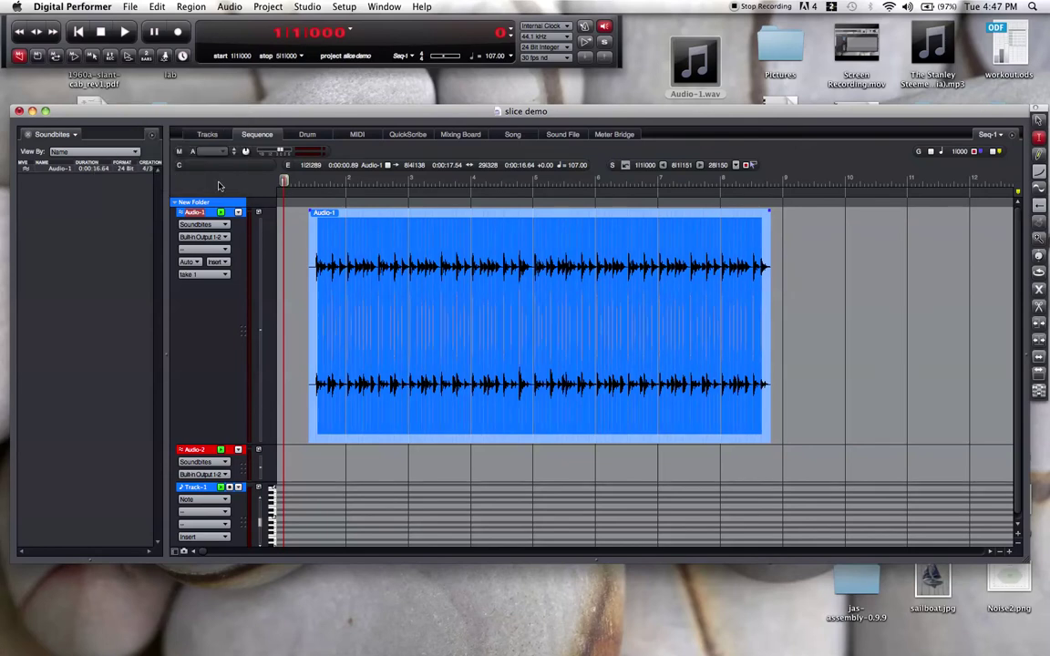
Step: Sweep the Scissors tool across the loop to cut slices Audio-1.1 through Audio-1.55
click(1039, 307)
mouse_move(784, 287)
mouse_down()
mouse_move(644, 274)
mouse_move(291, 283)
mouse_up()
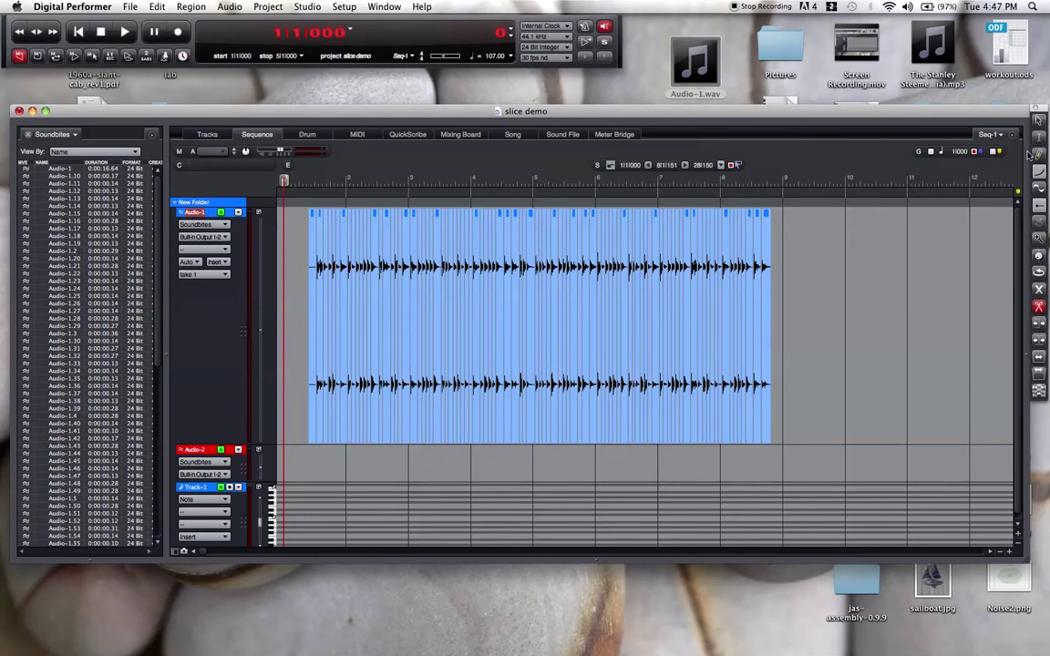
Step: Delete the first slice of the loop using the Pointer tool
click(1039, 120)
click(313, 309)
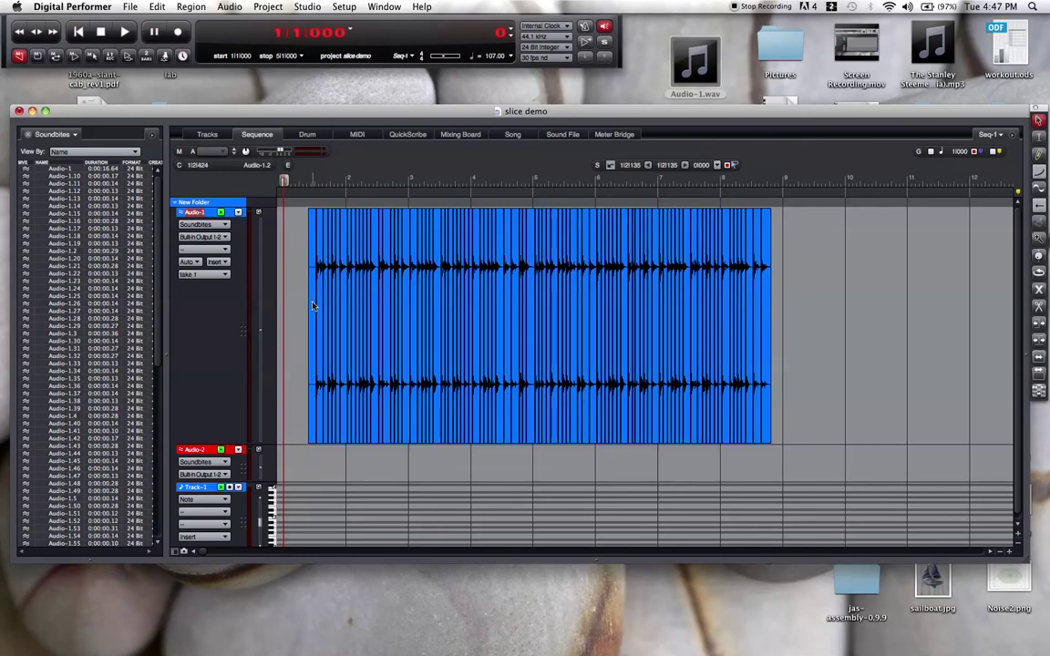
click(312, 306)
key(Delete)
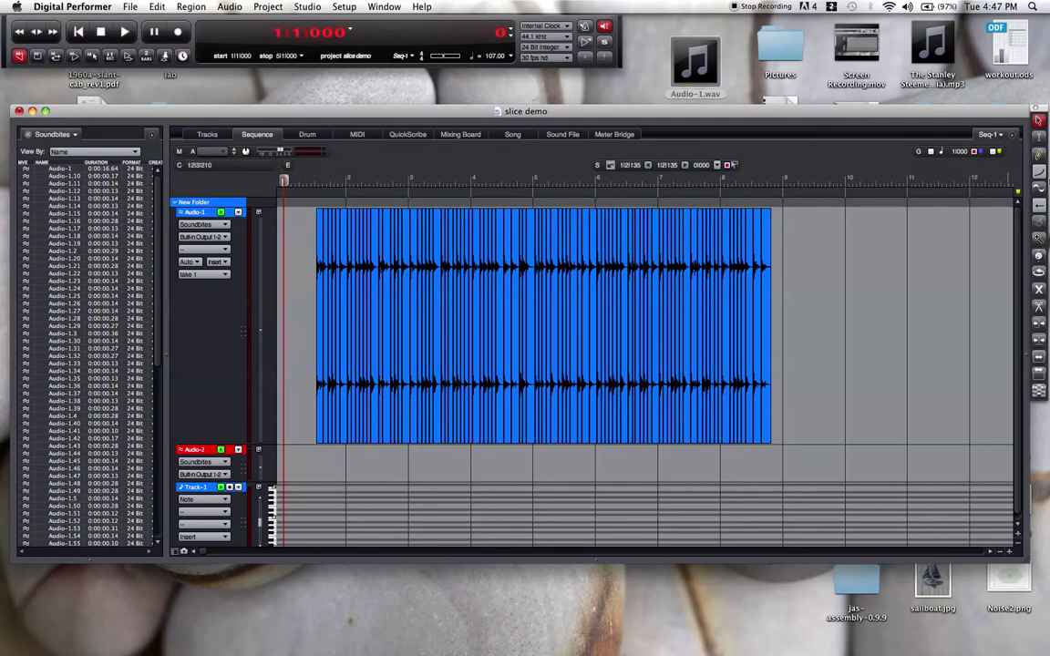
Step: Reslice the loop's range up to bar 11 at its beats, undoing a stray slice move
click(1037, 136)
drag(301, 282, 909, 275)
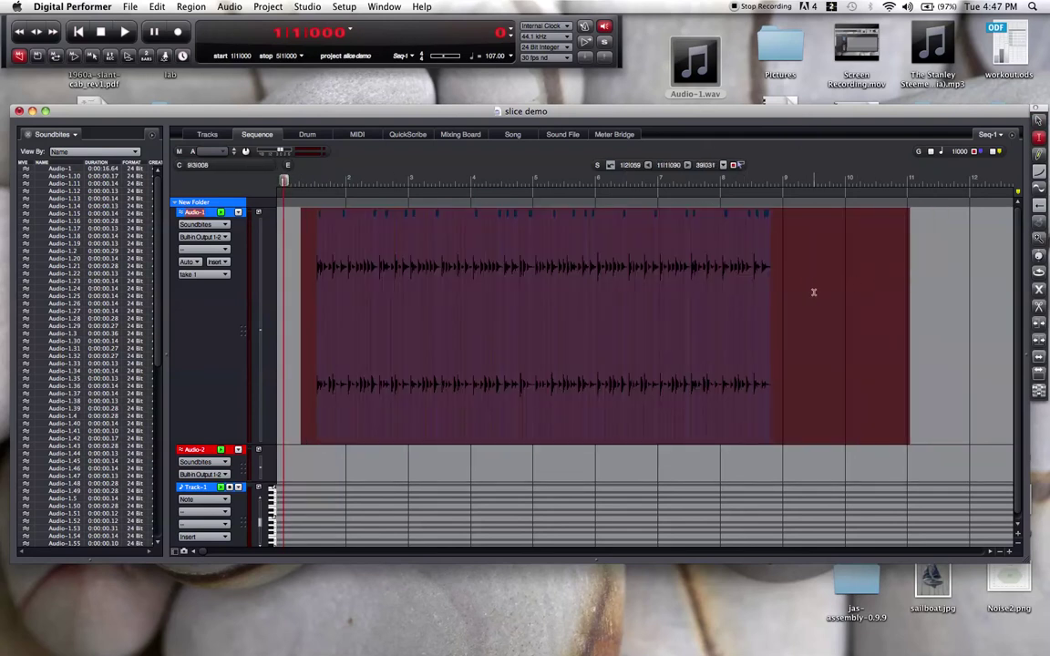
key(super+y)
drag(809, 292, 302, 293)
key(super+z)
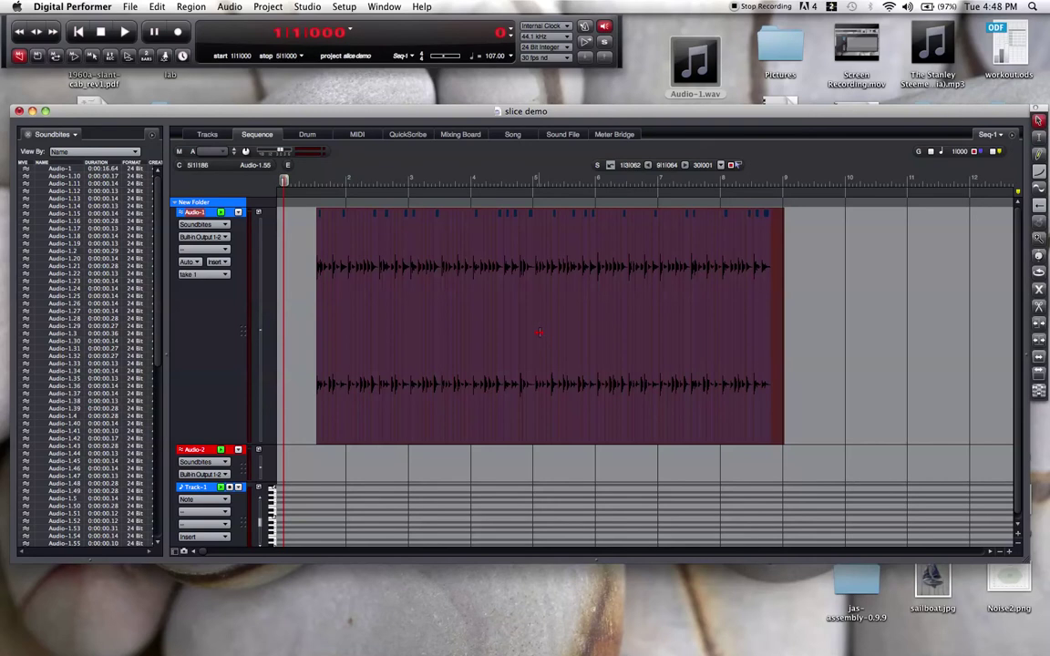
key(super+shift+z)
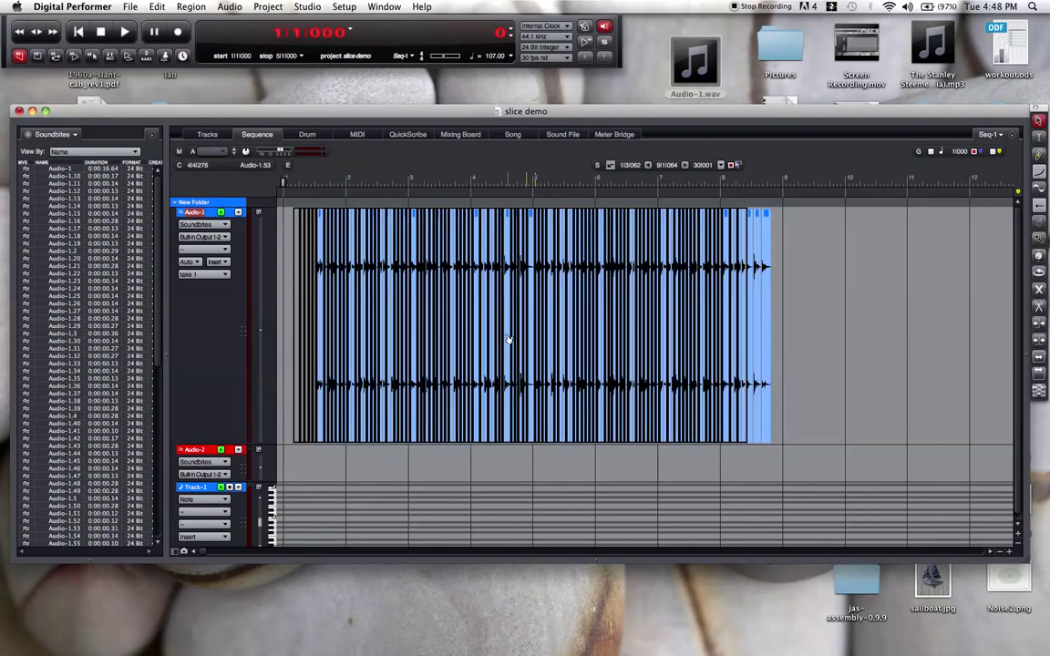
mouse_move(493, 340)
mouse_down()
mouse_move(602, 334)
mouse_move(510, 332)
mouse_up()
key(super+z)
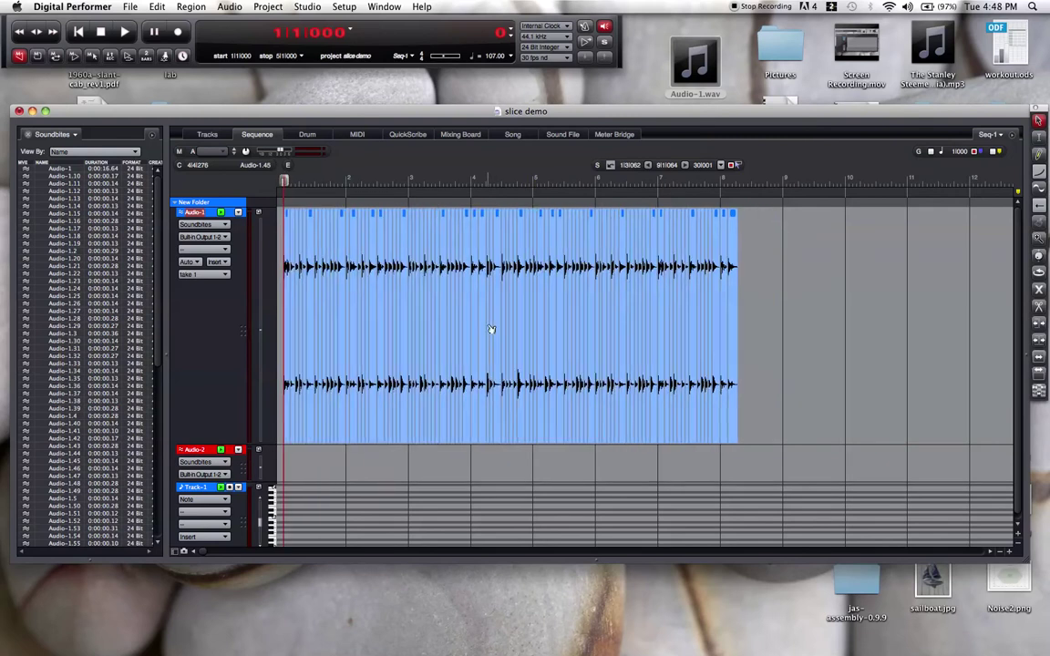
Step: Delete the two trailing slices so the loop ends at bar 8
click(741, 250)
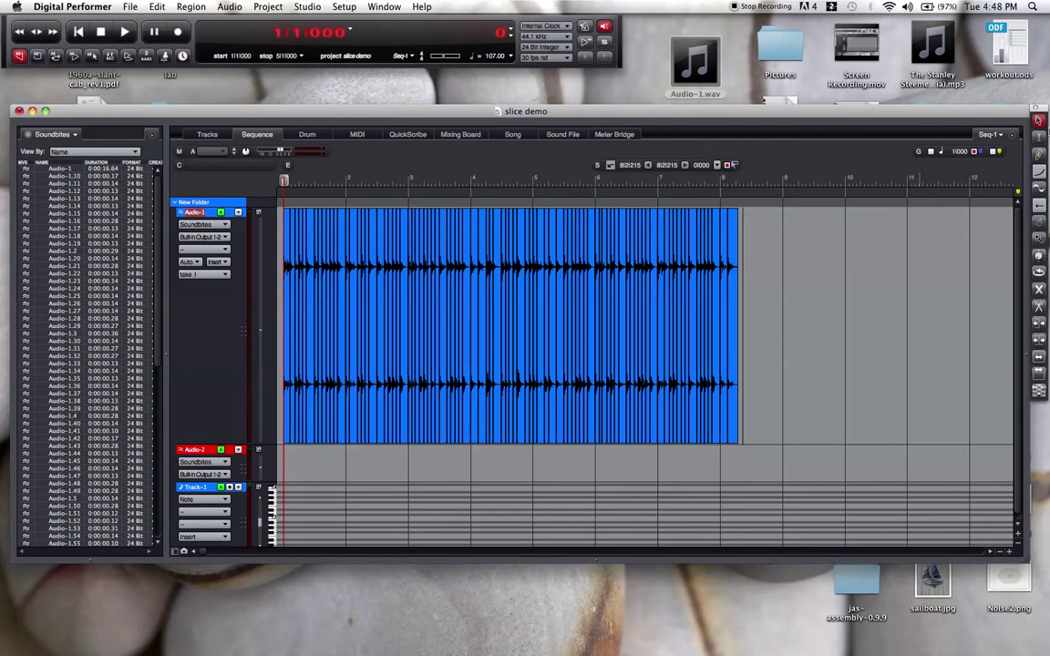
click(735, 283)
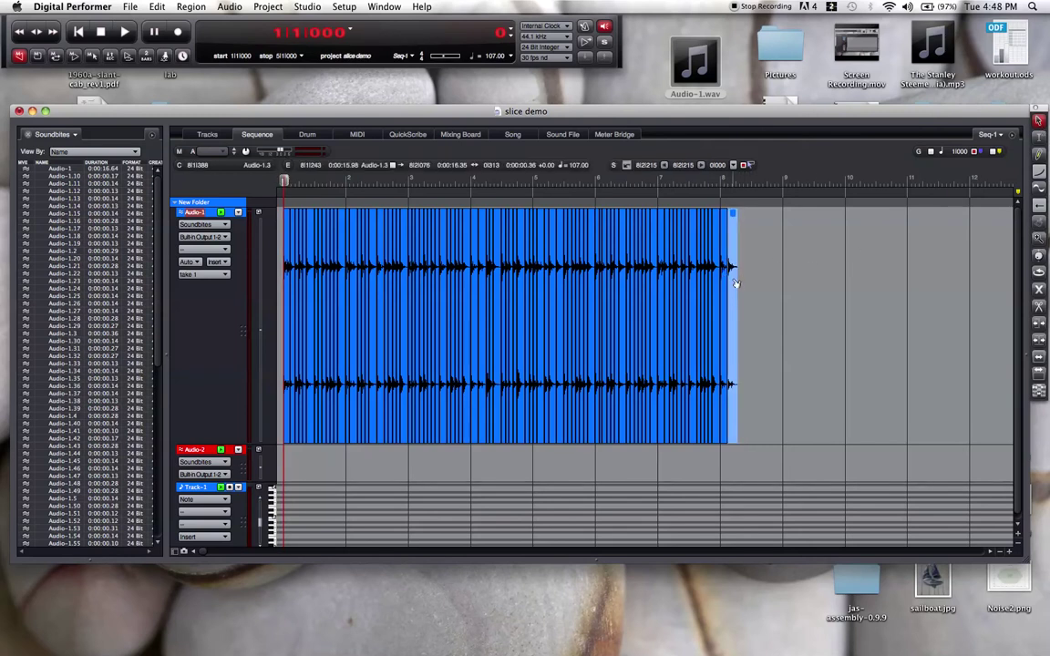
key(Delete)
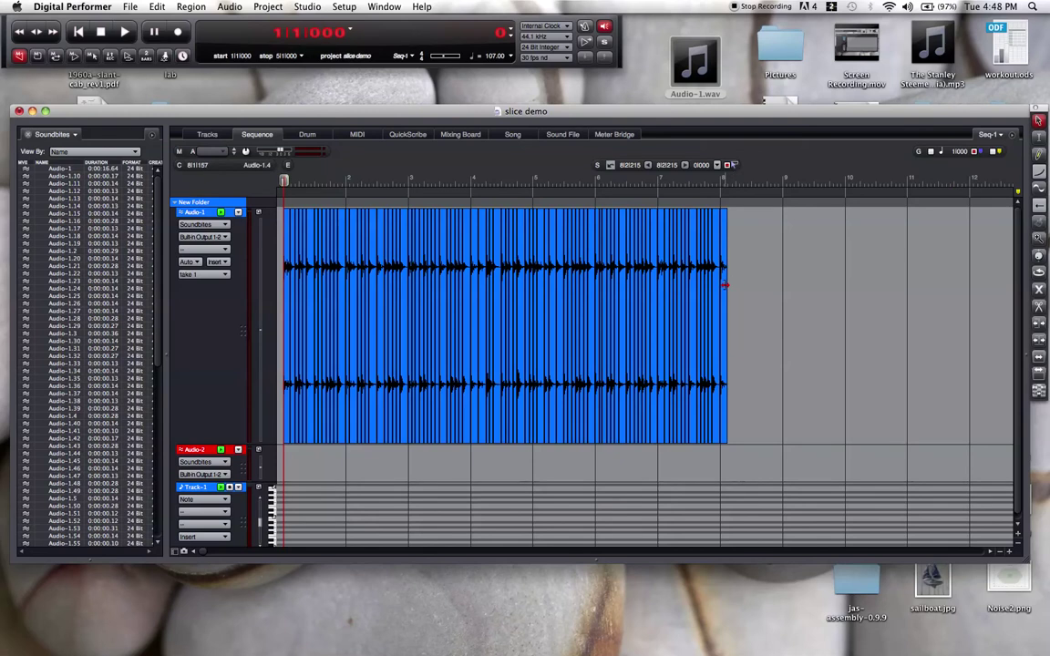
click(725, 286)
key(Delete)
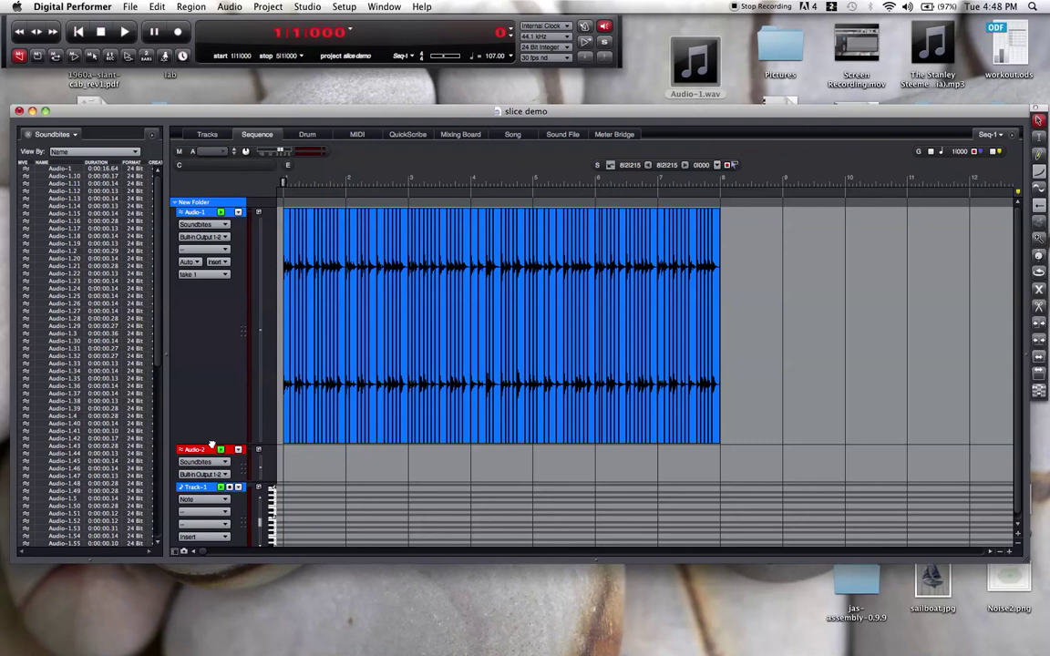
Step: Shrink the Audio-1 lane, enlarge the Audio-2 lane, and zoom the timeline in
drag(211, 446, 211, 384)
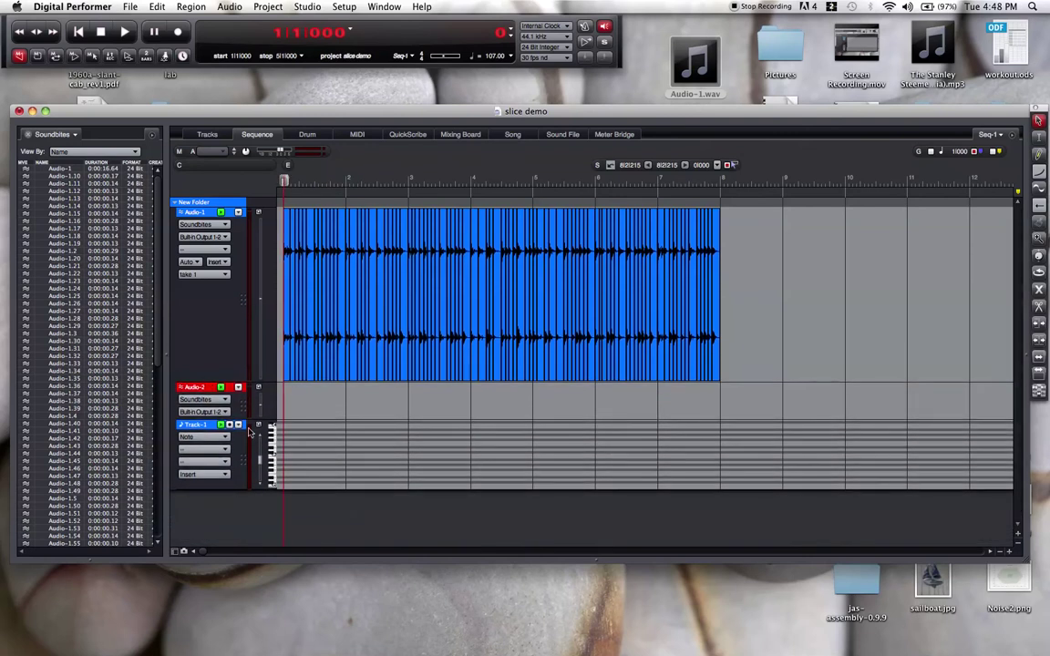
drag(234, 427, 235, 525)
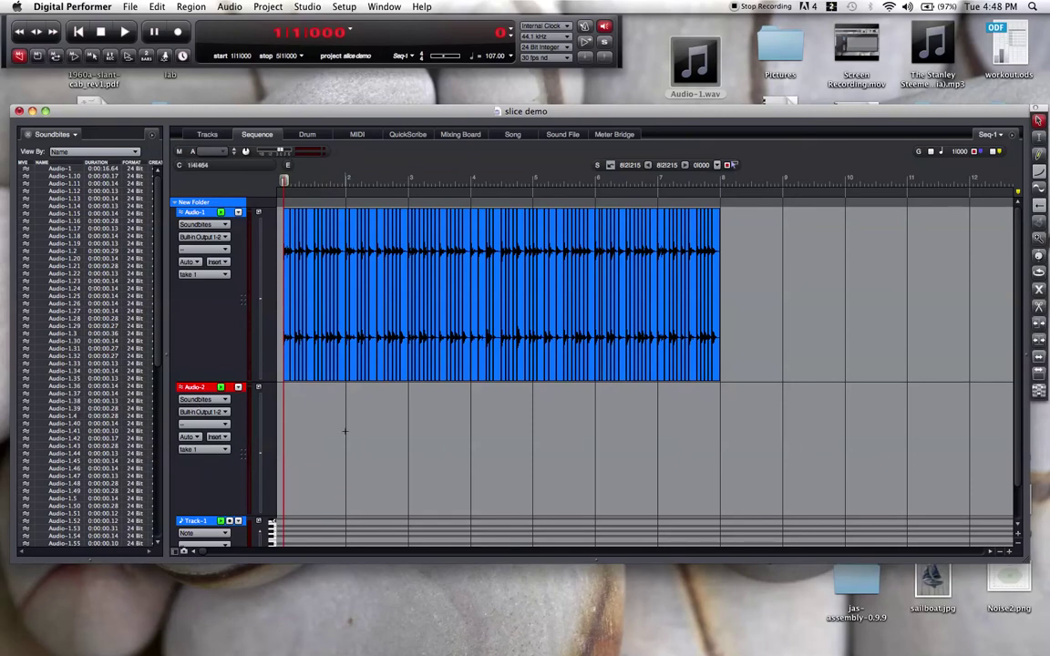
click(1009, 555)
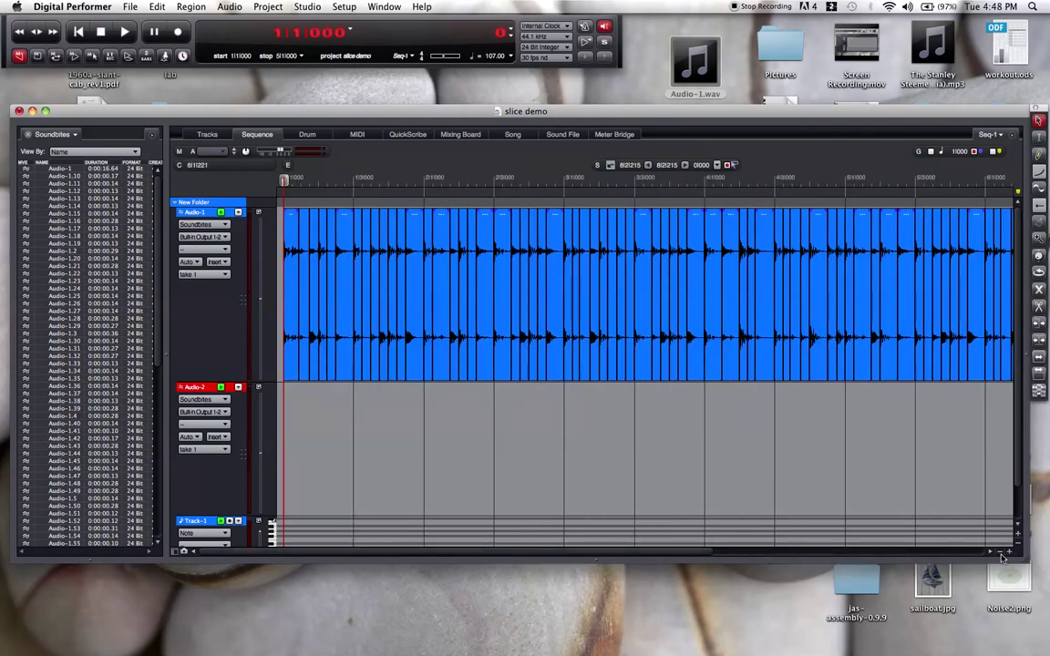
click(1001, 553)
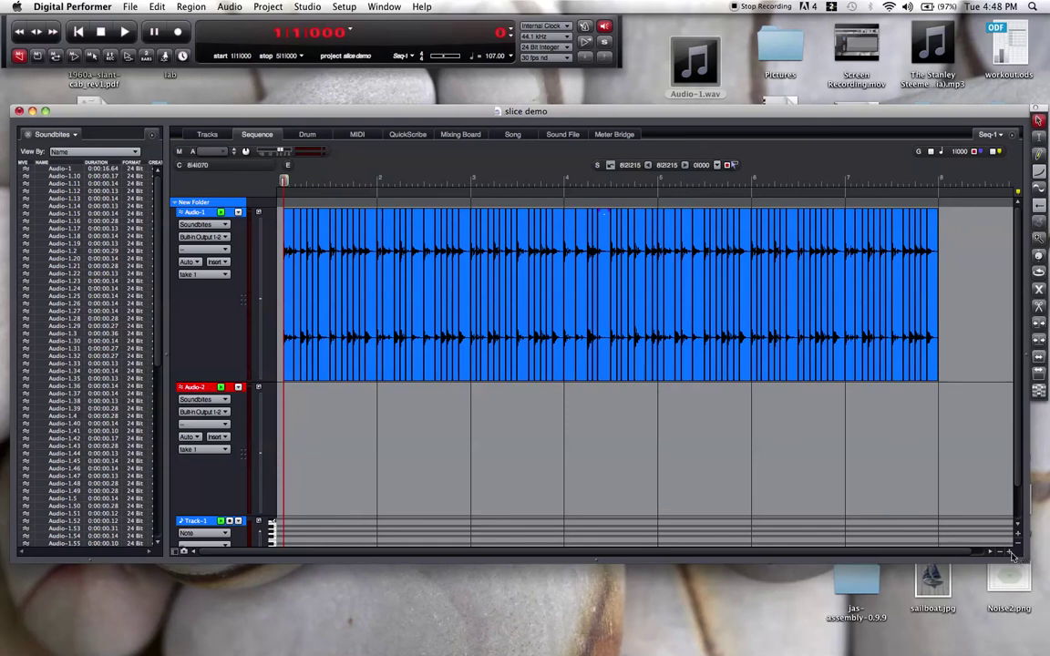
key(super+bracketright)
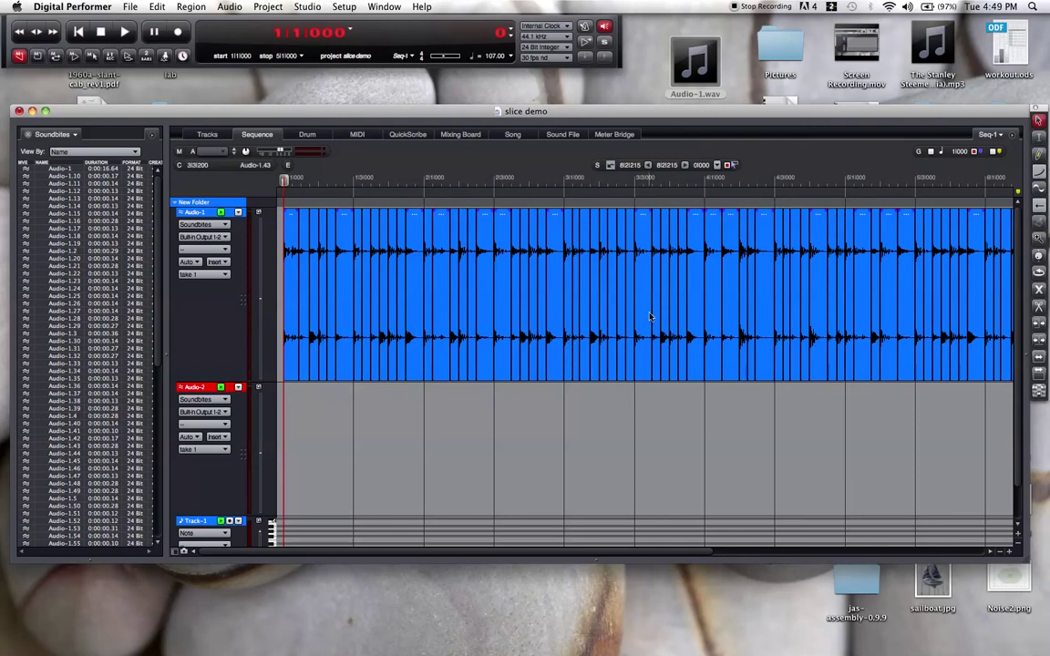
Step: Drag seven Audio-1 slices onto Audio-2 at points near bars 2, 3 and 4
drag(649, 306, 517, 483)
drag(559, 308, 574, 428)
drag(493, 315, 719, 480)
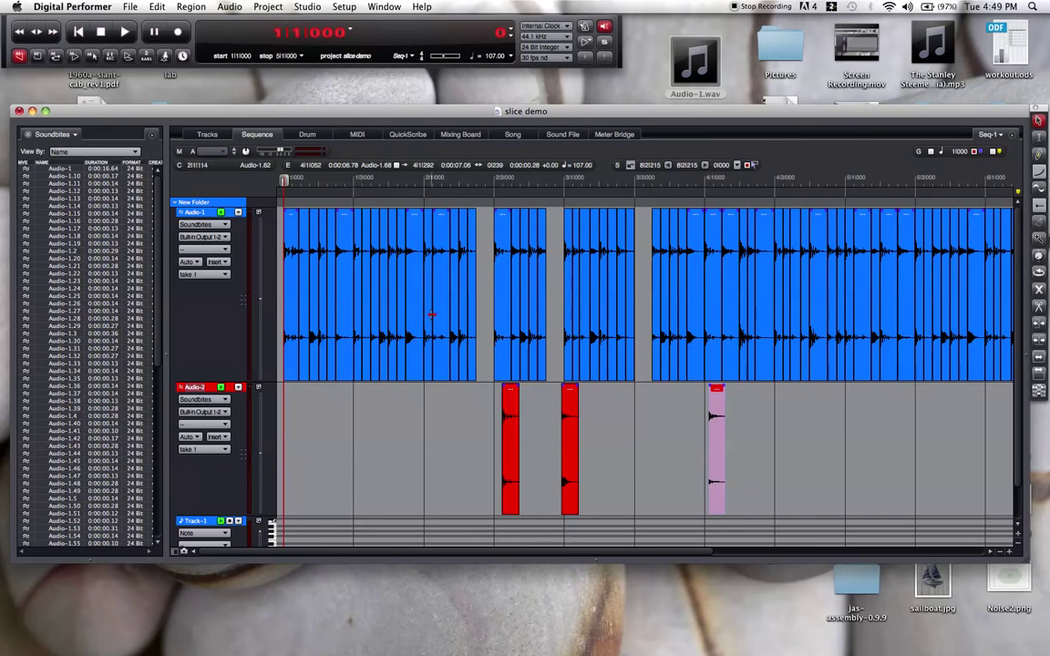
drag(439, 312, 386, 439)
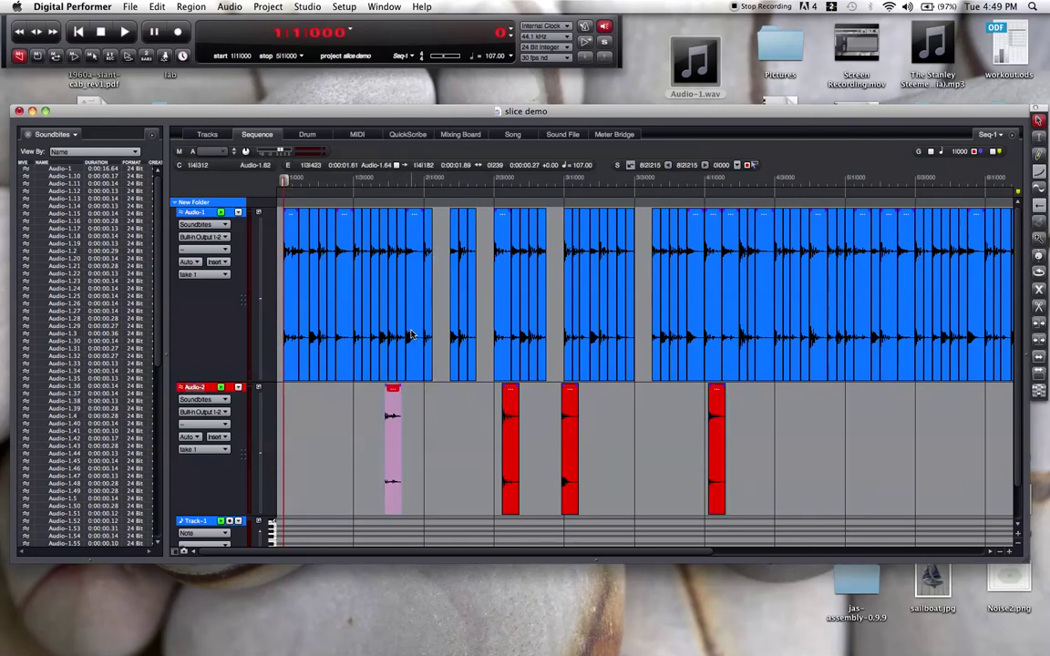
drag(411, 335, 448, 477)
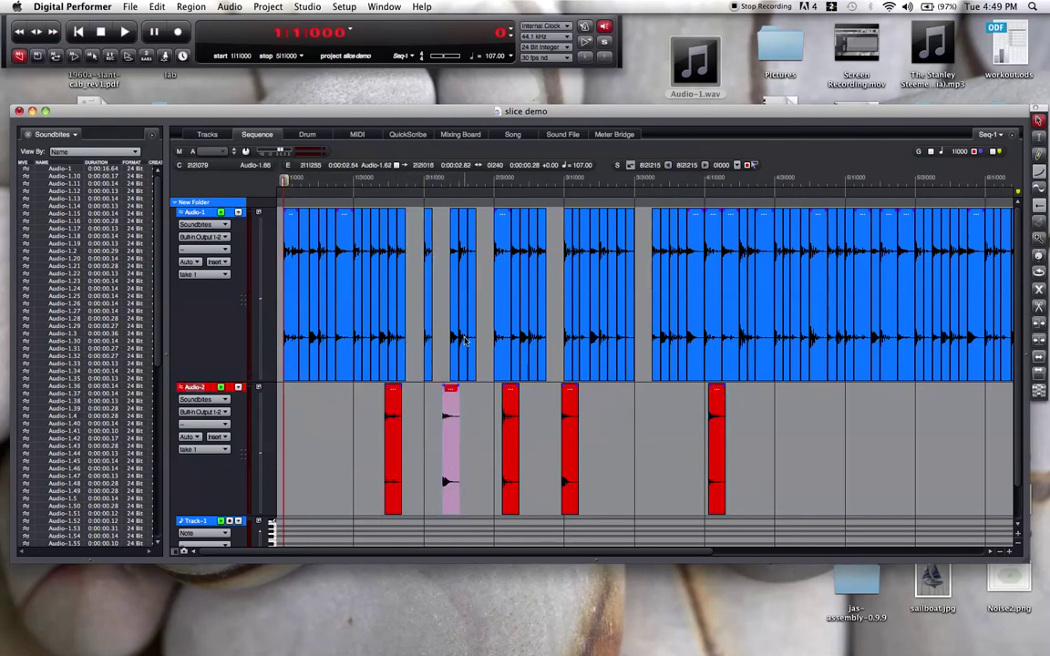
drag(464, 312, 616, 472)
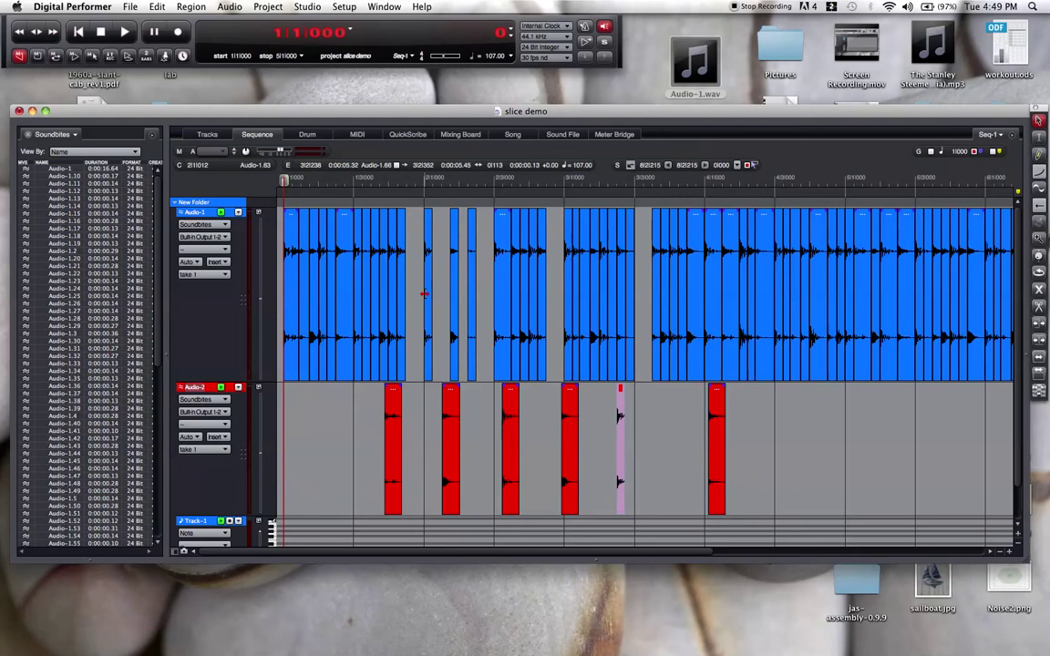
drag(426, 293, 421, 419)
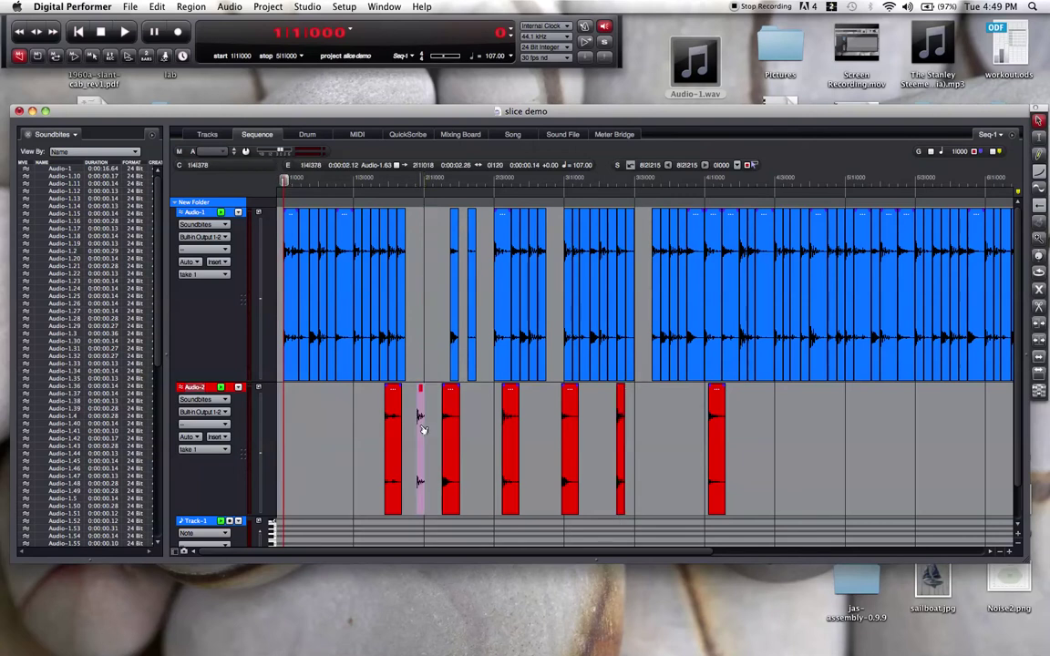
Step: Remove a slice from Audio-1 and slide the next slice right to close the gap
click(514, 444)
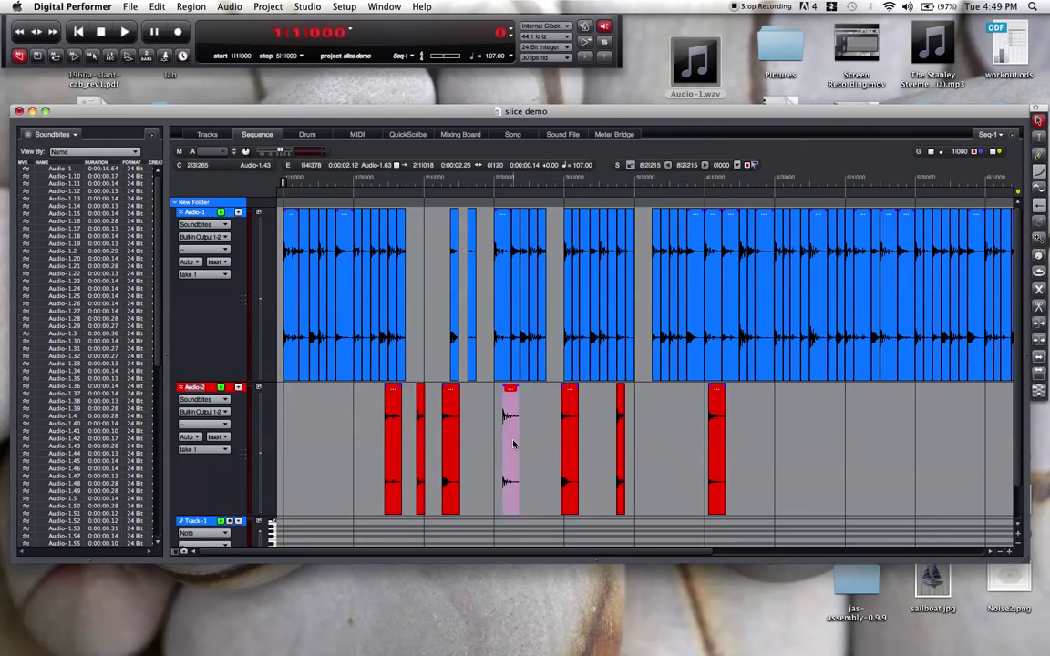
click(418, 339)
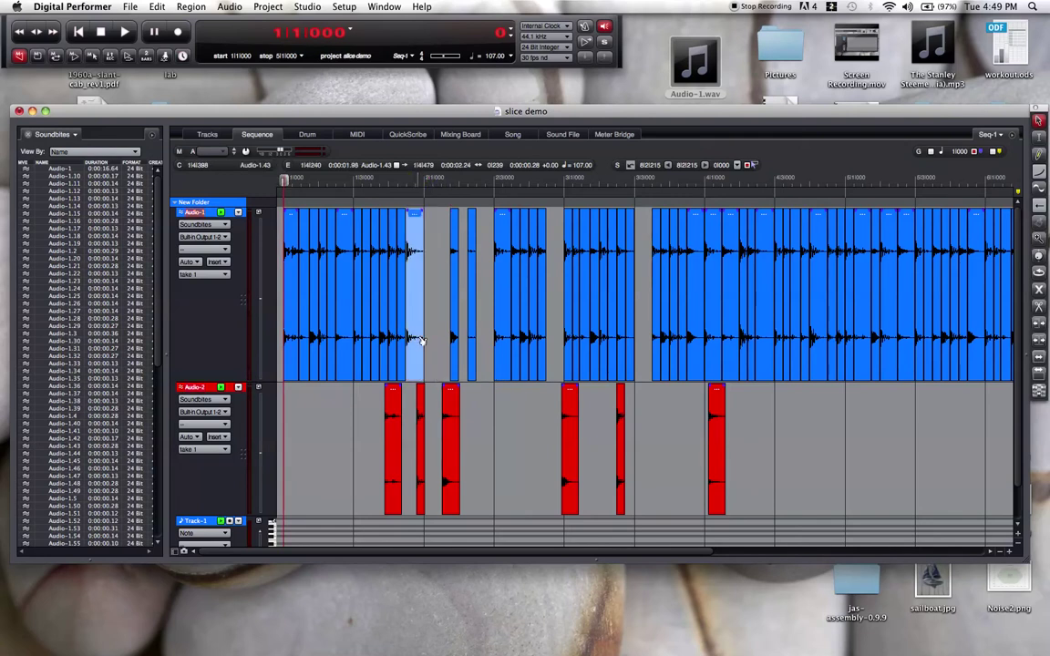
click(421, 444)
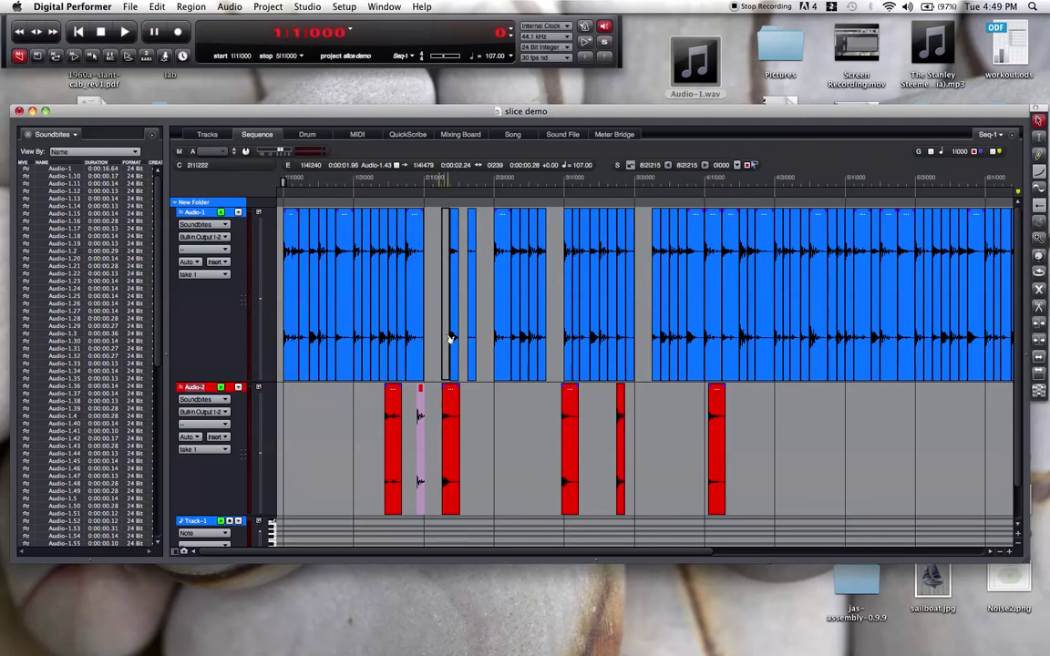
key(Delete)
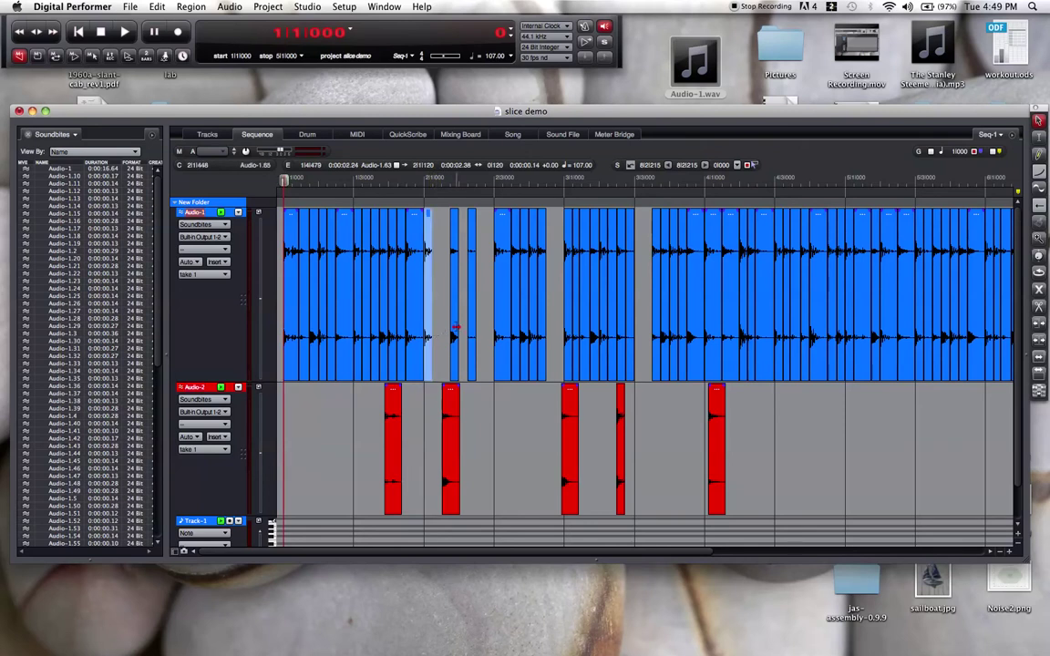
click(454, 296)
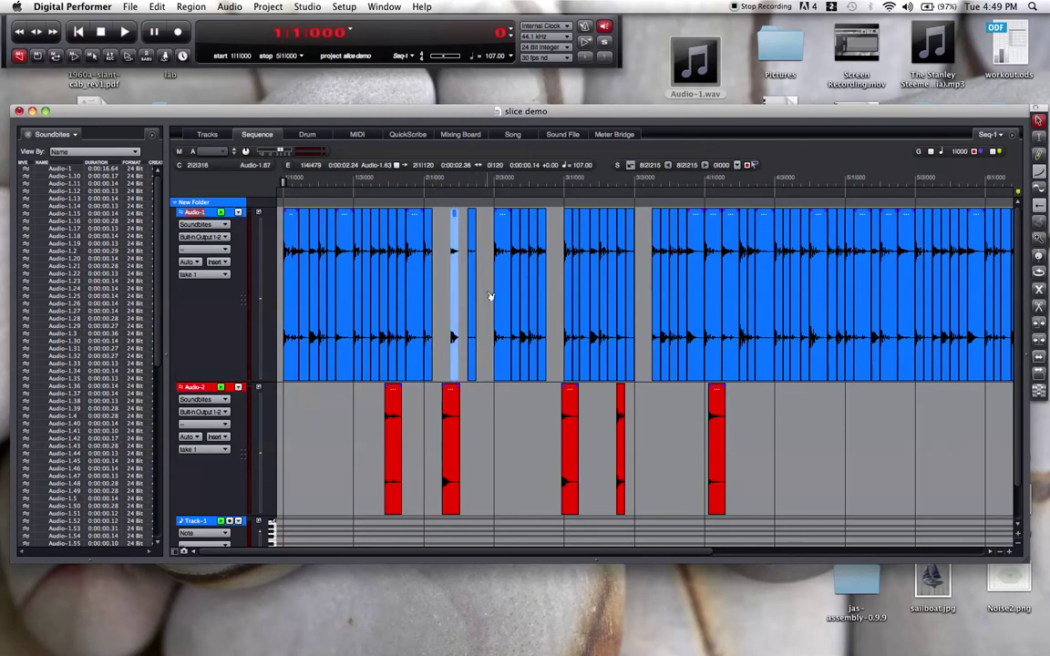
key(Delete)
click(473, 297)
drag(478, 297, 486, 297)
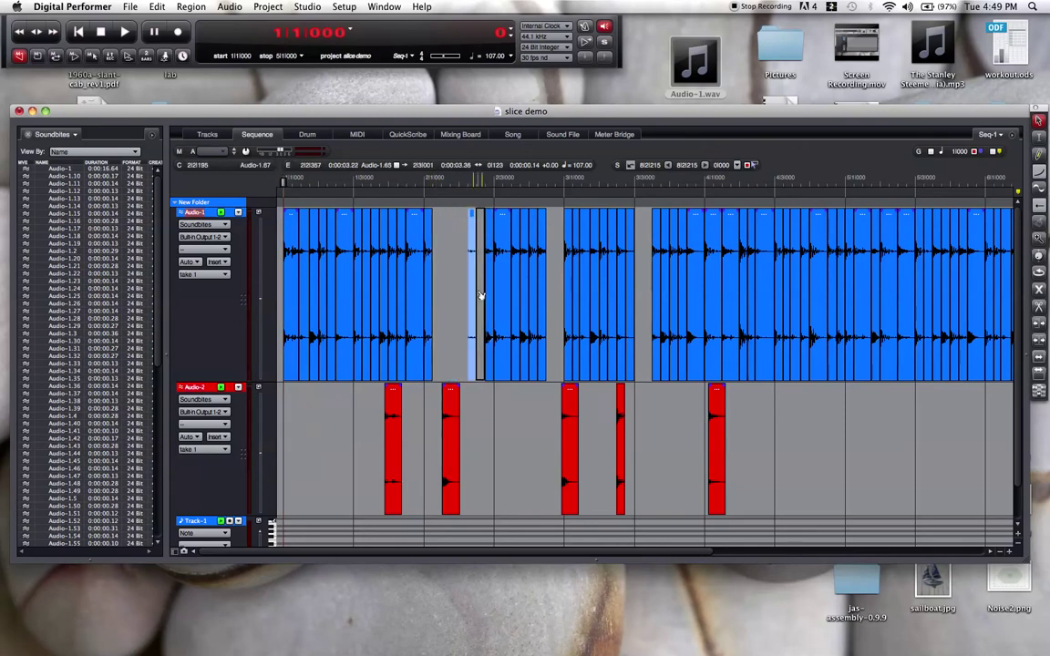
Step: Drag the five remaining Audio-2 slices back into the gaps on Audio-1
drag(565, 436, 441, 344)
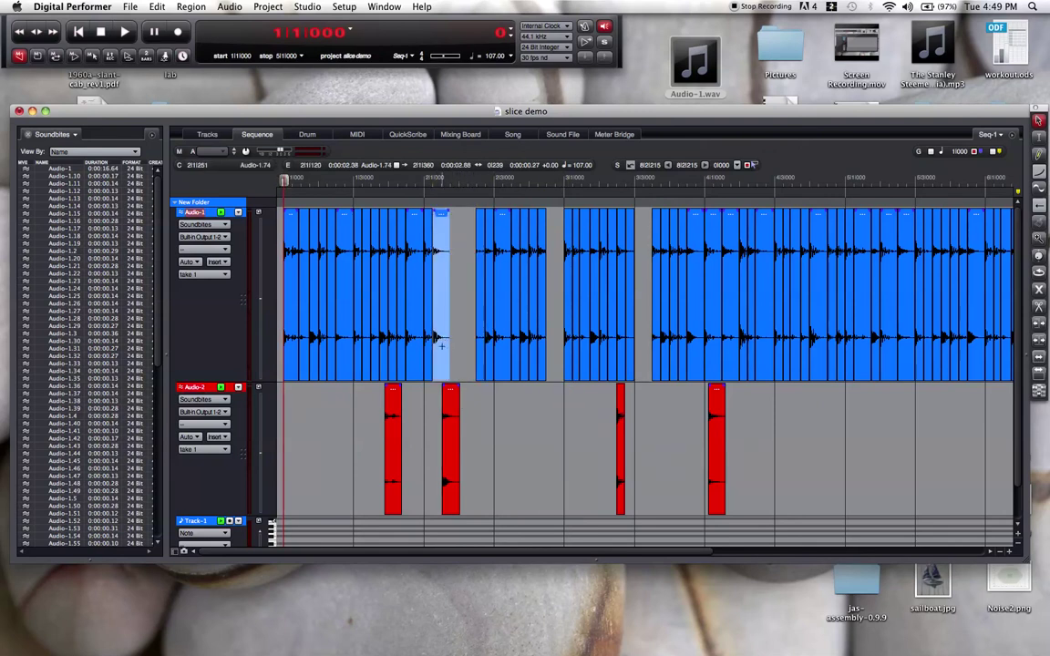
drag(456, 449, 466, 351)
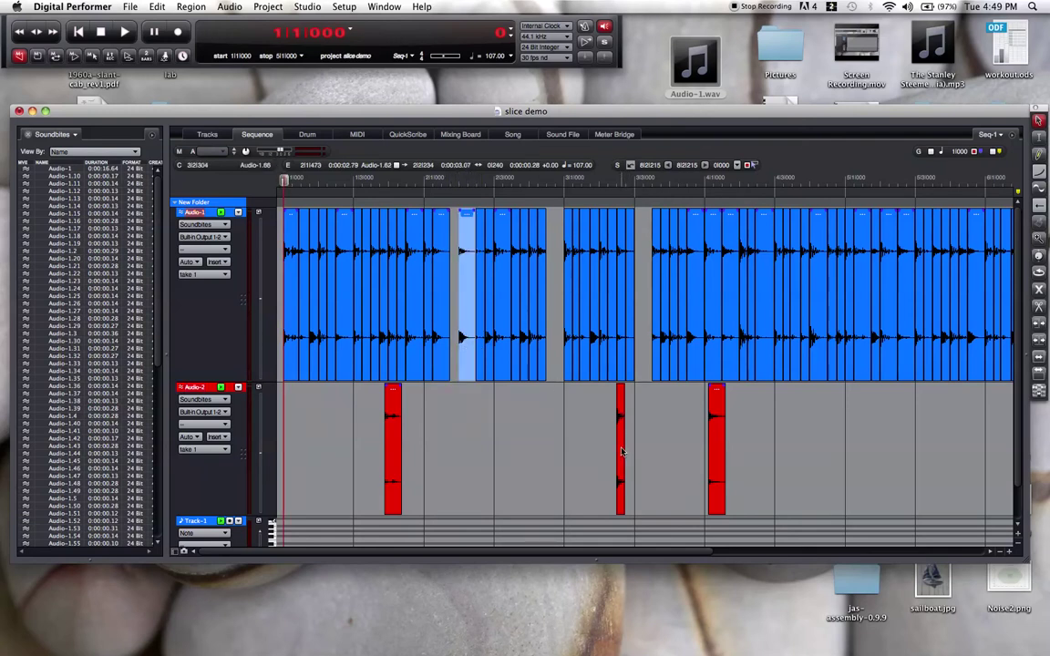
drag(622, 451, 458, 338)
drag(717, 431, 561, 354)
drag(394, 442, 643, 324)
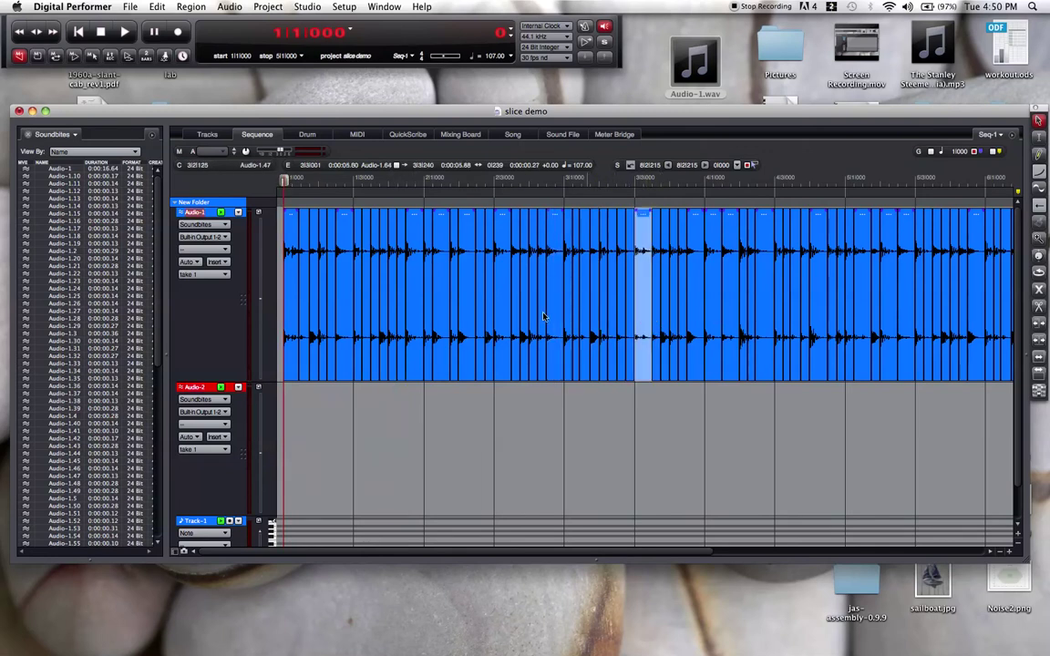
Step: Move the first four opening slices of Audio-1 down onto Audio-2
click(296, 292)
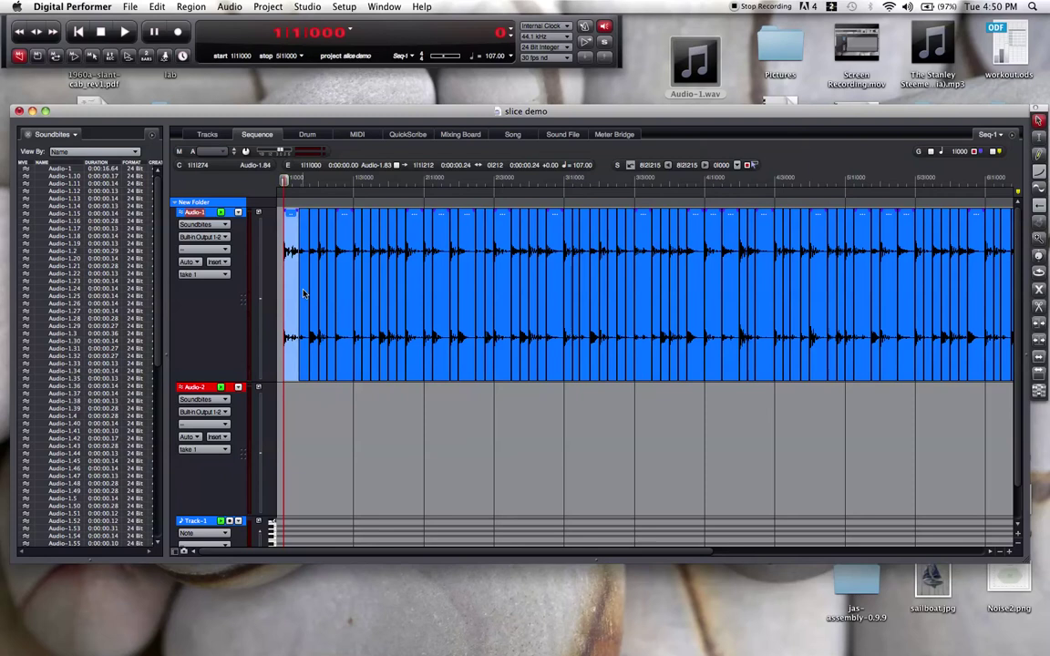
click(293, 294)
drag(294, 294, 441, 451)
drag(313, 289, 386, 403)
drag(346, 267, 295, 410)
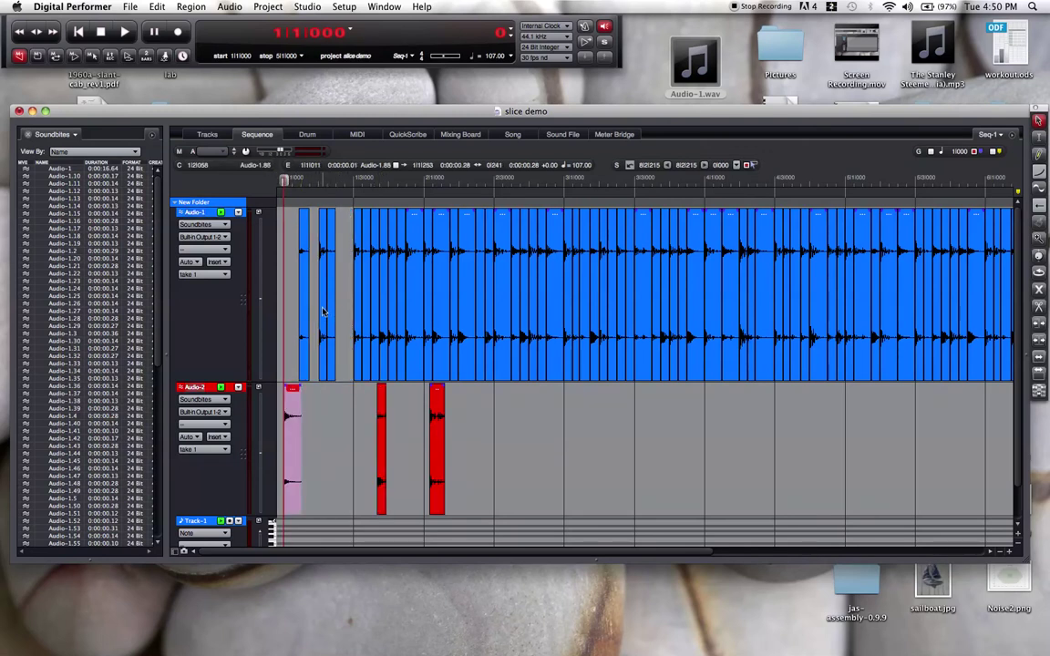
drag(322, 315, 334, 412)
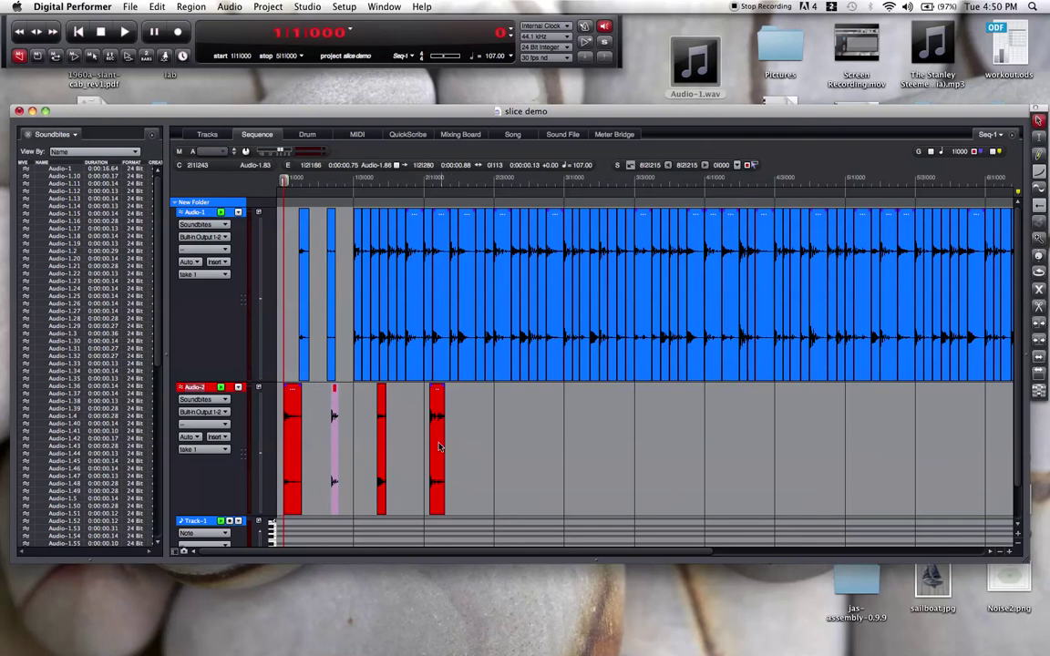
Step: Undo the last move and adjust slice positions on Audio-1 and Audio-2
click(437, 428)
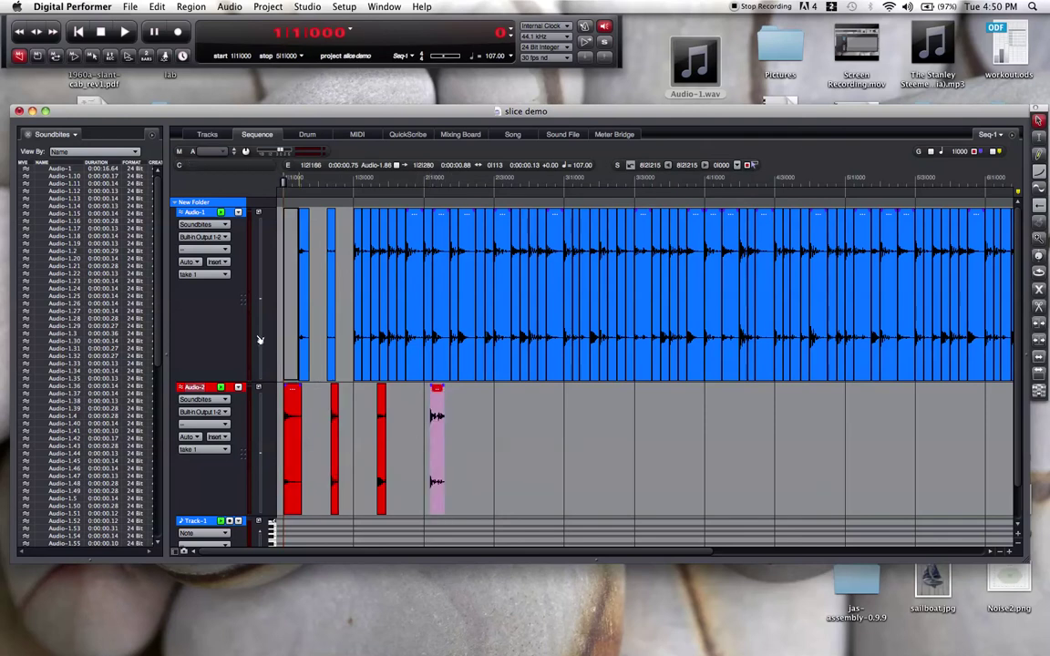
key(super+z)
key(super+z)
drag(343, 354, 327, 343)
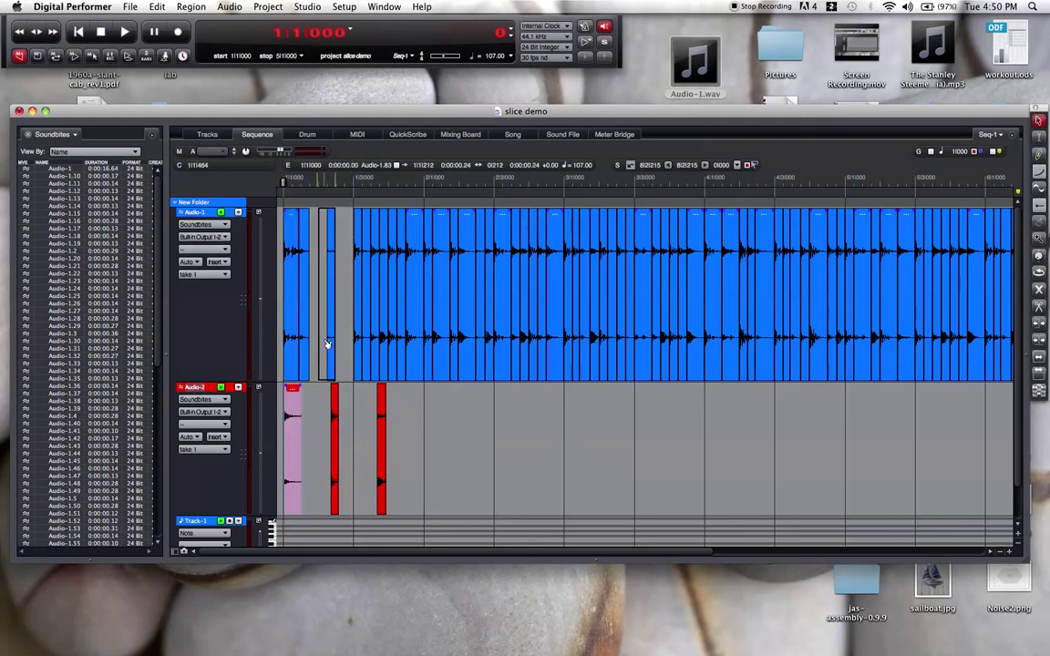
drag(297, 452, 466, 457)
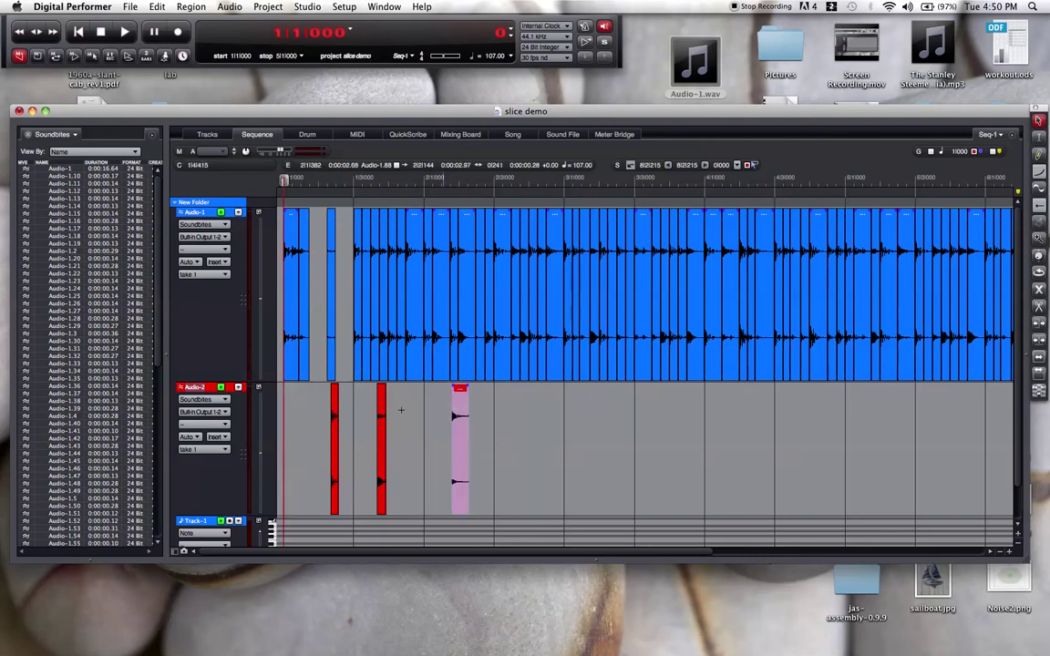
click(291, 303)
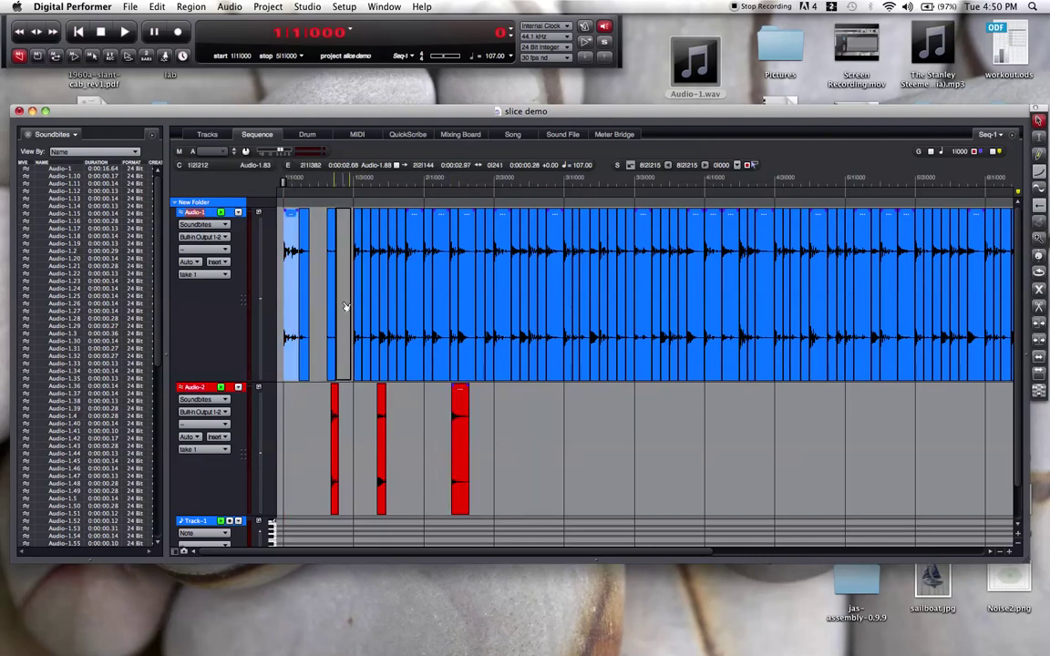
drag(346, 306, 325, 310)
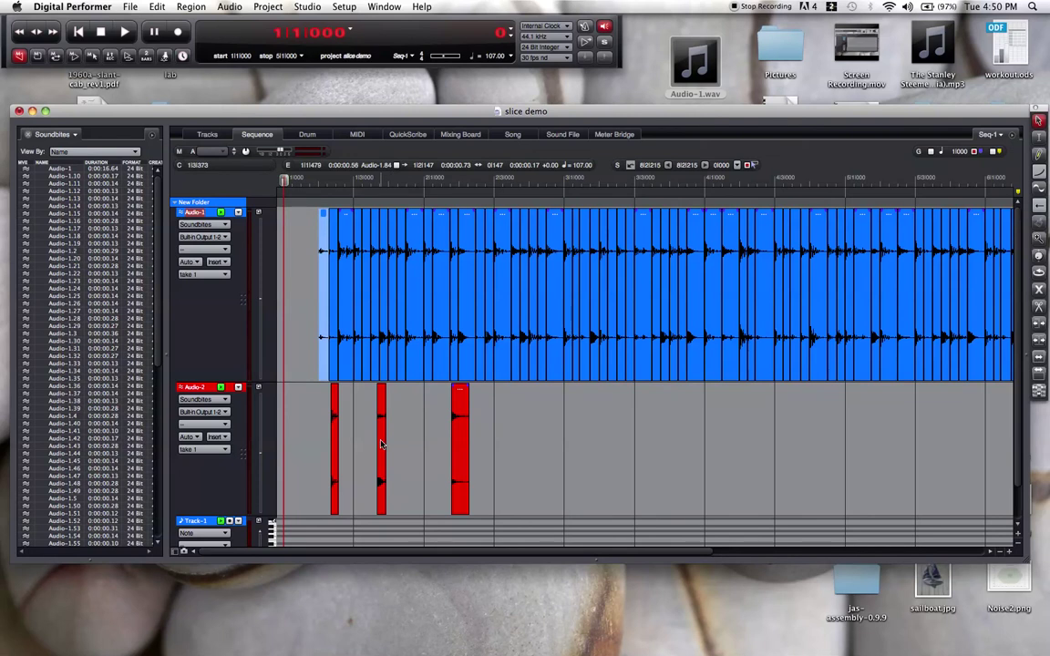
Step: Drop the three Audio-2 slices back into Audio-1's opening gap in a new order
drag(383, 437, 292, 341)
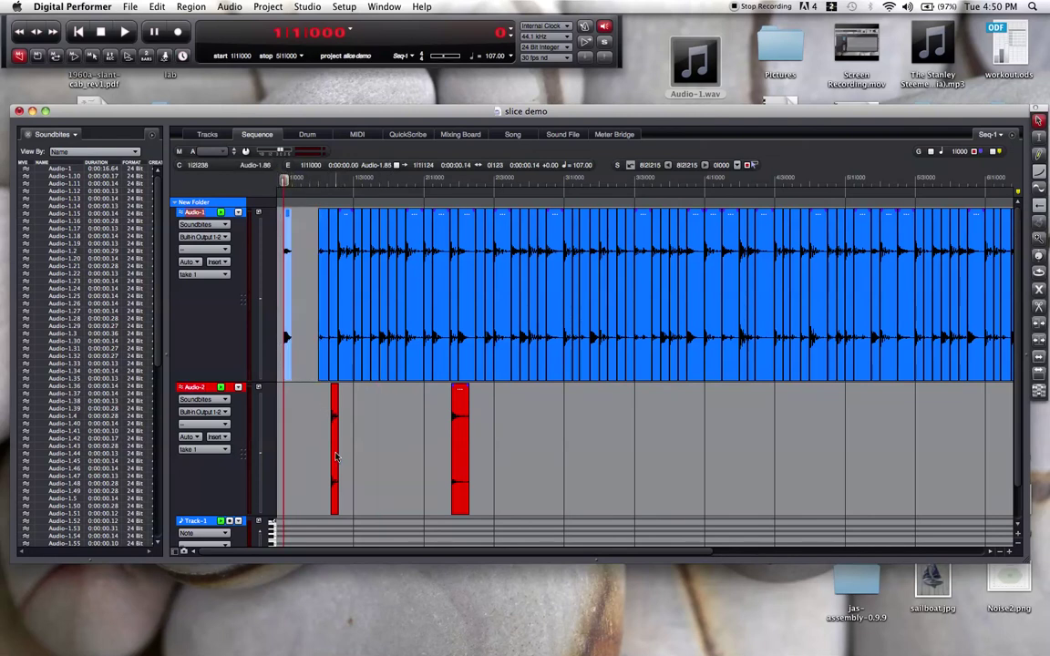
drag(334, 446, 296, 337)
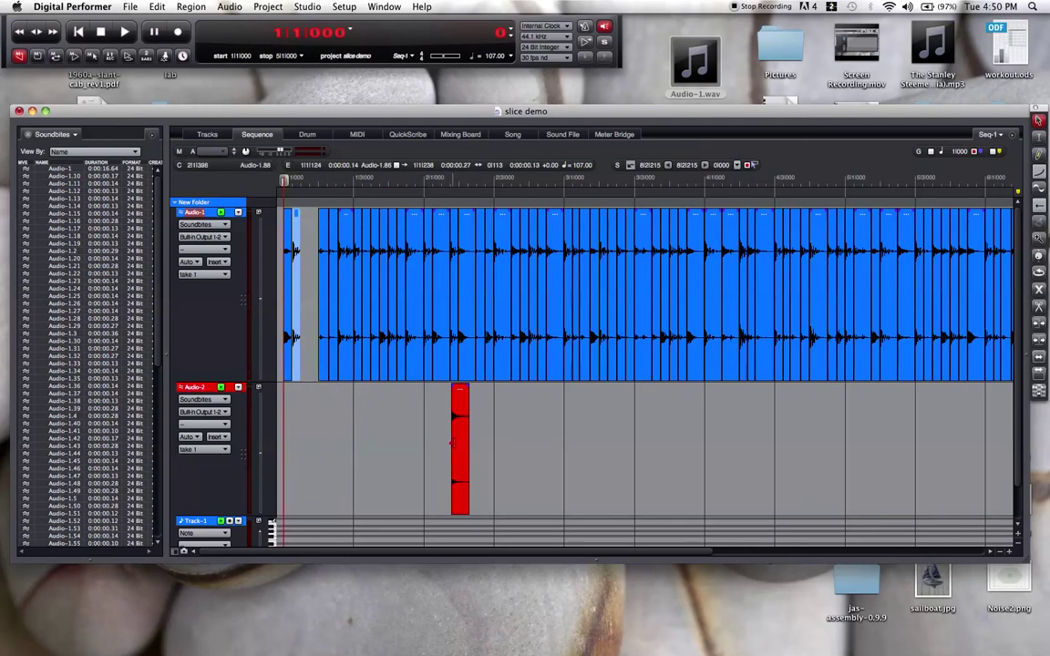
drag(461, 433, 312, 338)
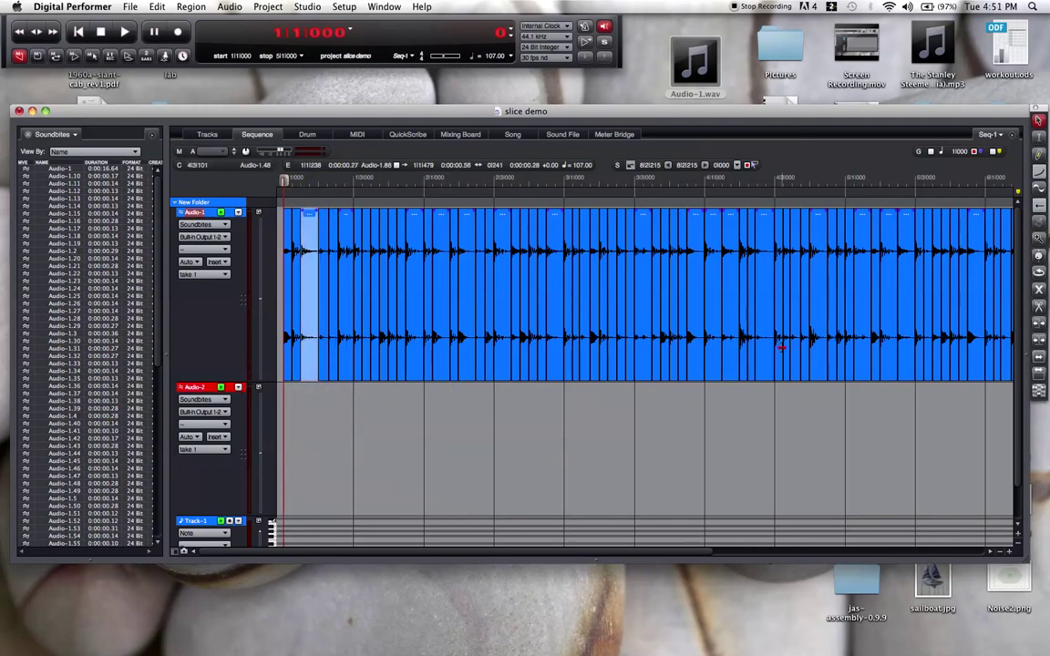
Step: Play and stop the rearranged loop, then zoom out to show it through bar 8
key(space)
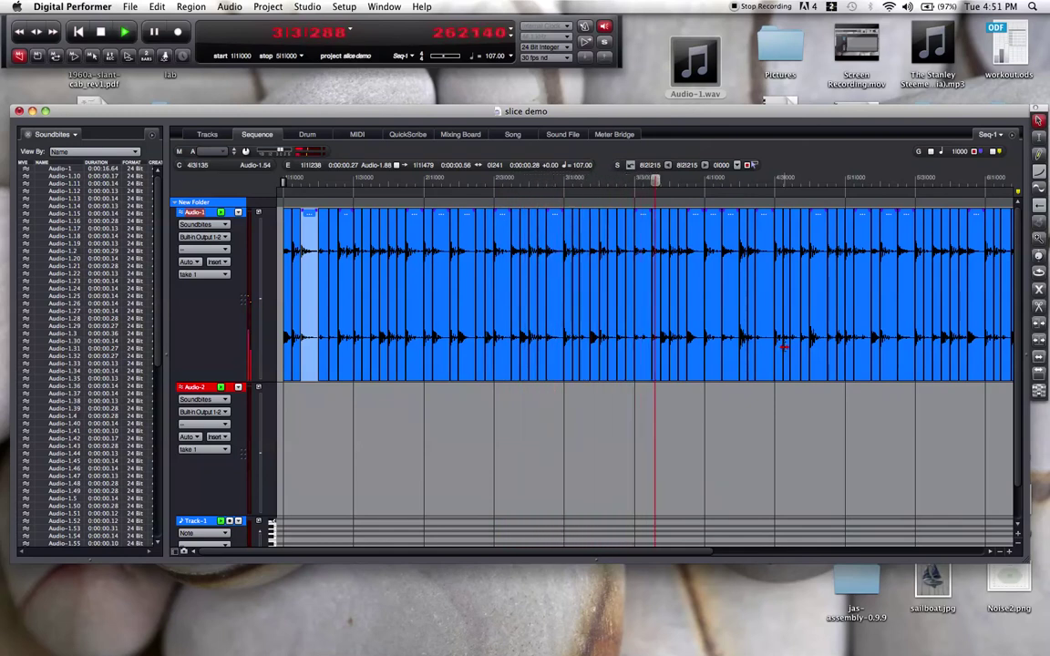
key(space)
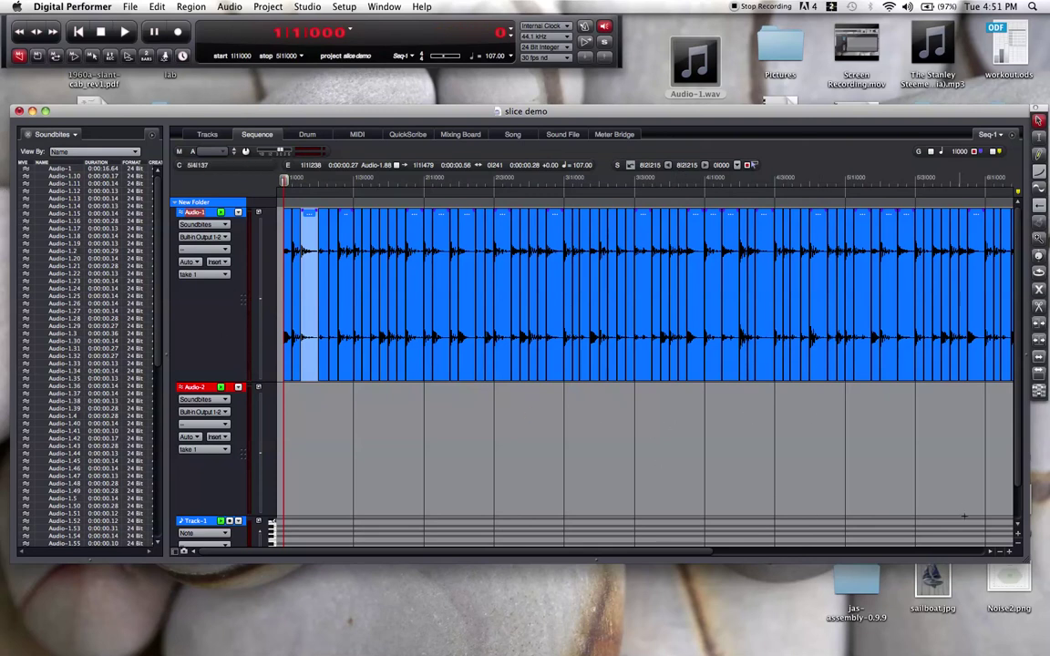
click(1001, 554)
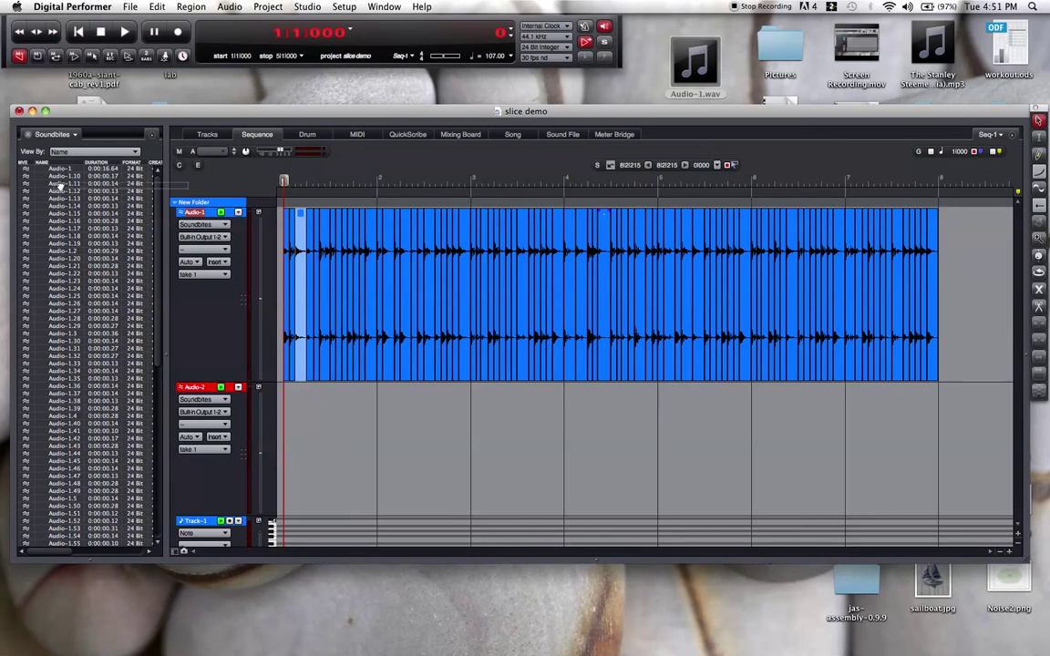
Step: Place a full-length copy of the original Audio-1 drum loop on the empty Audio-2 track
drag(23, 166, 305, 413)
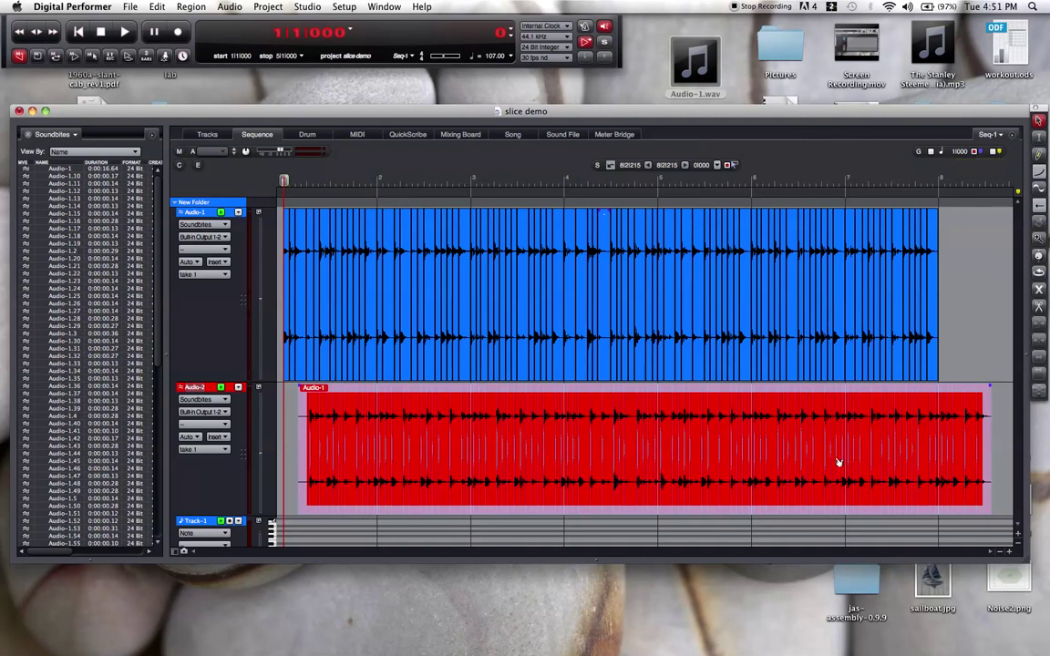
key(s)
Step: Cut off and delete the short pieces at both loop ends, then slide Audio-1.98 to 1|1|000
click(964, 446)
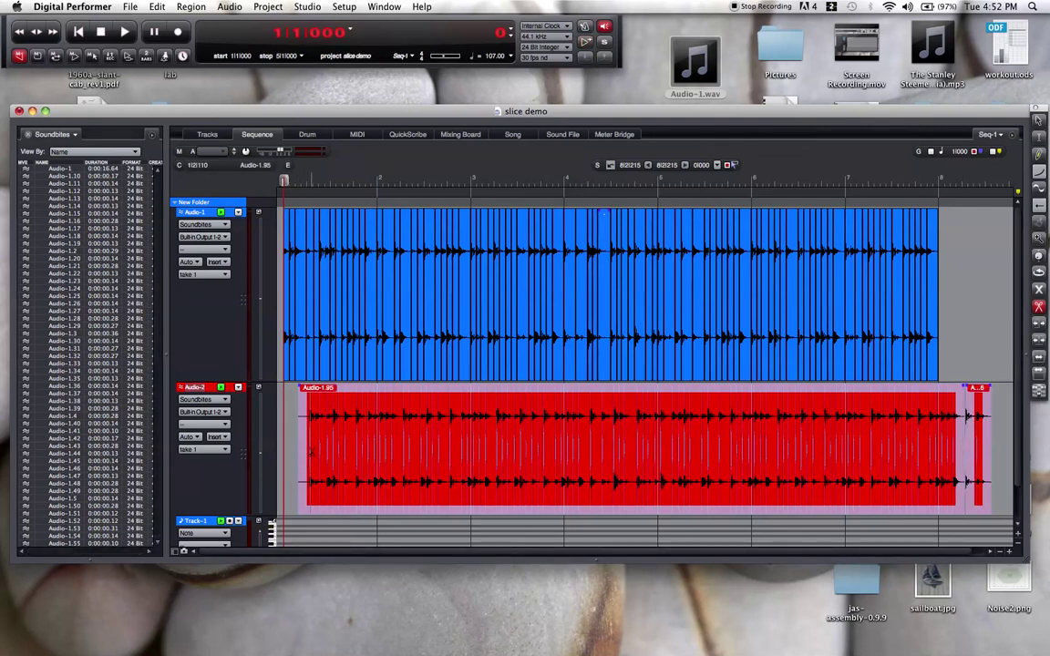
click(307, 445)
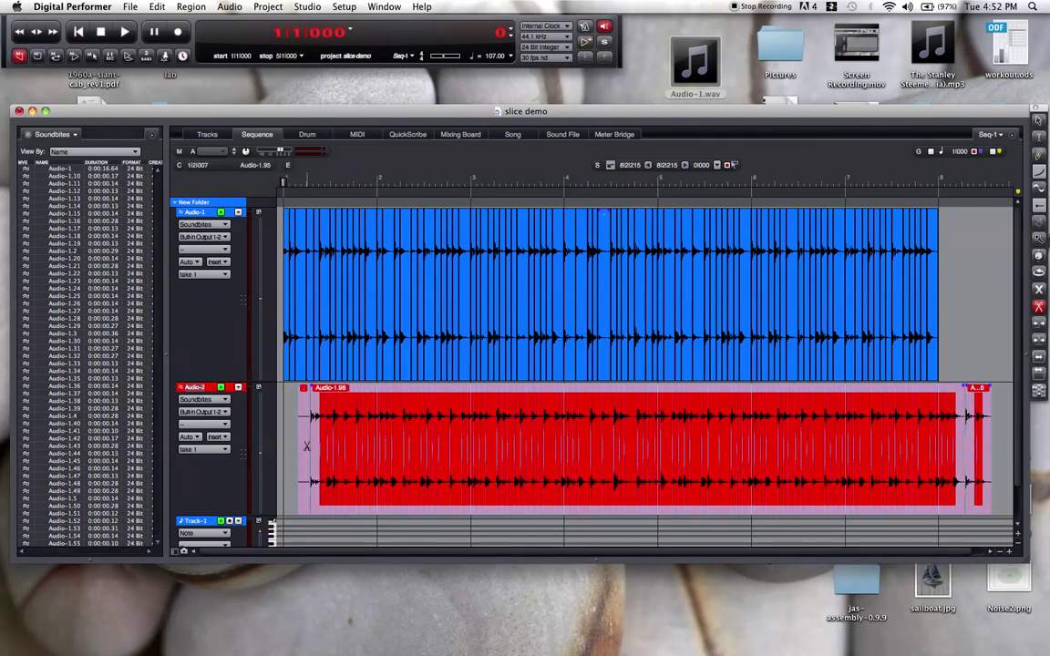
key(a)
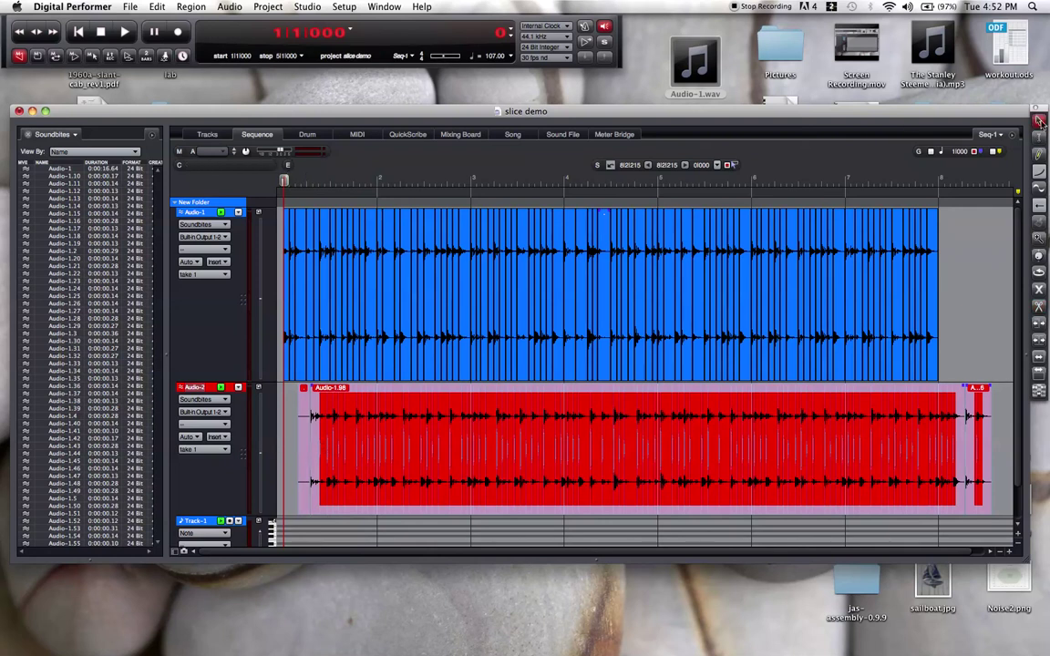
click(971, 415)
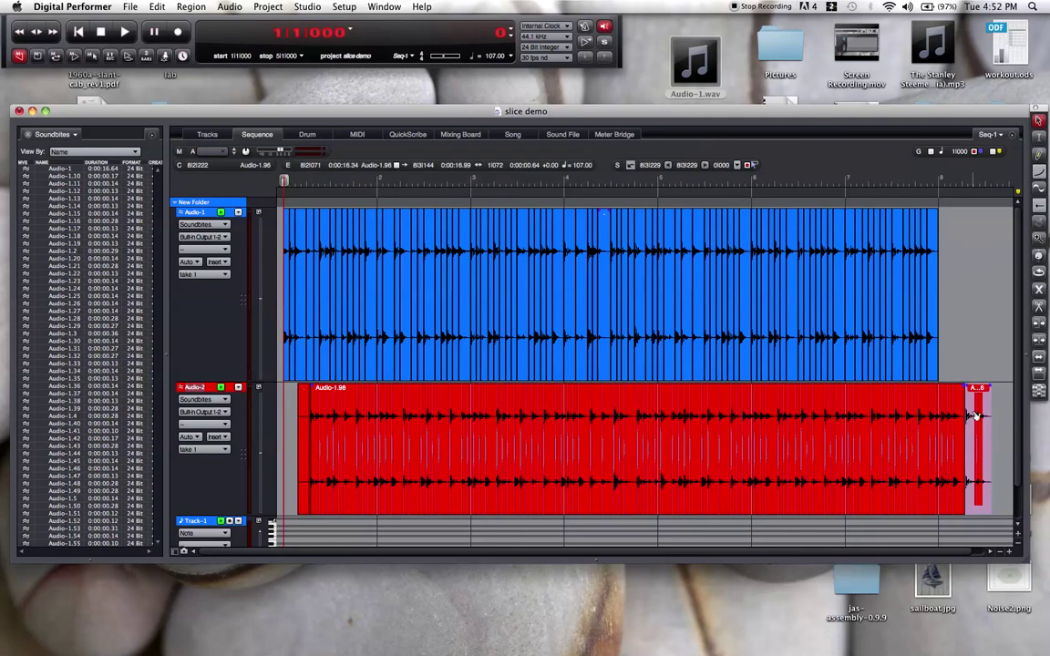
key(Delete)
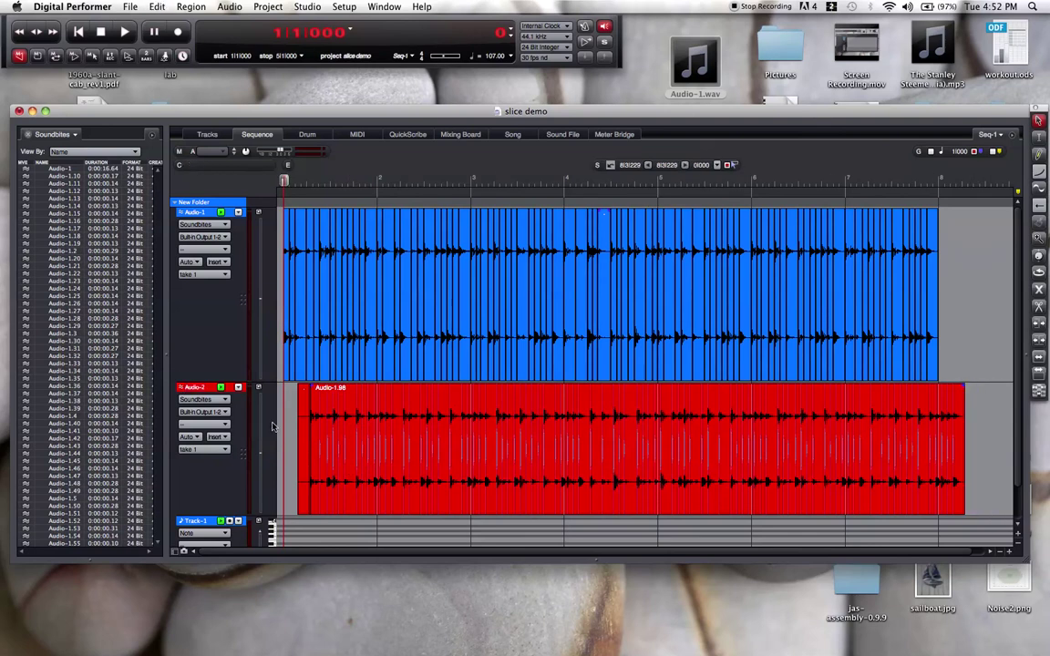
click(305, 432)
key(Delete)
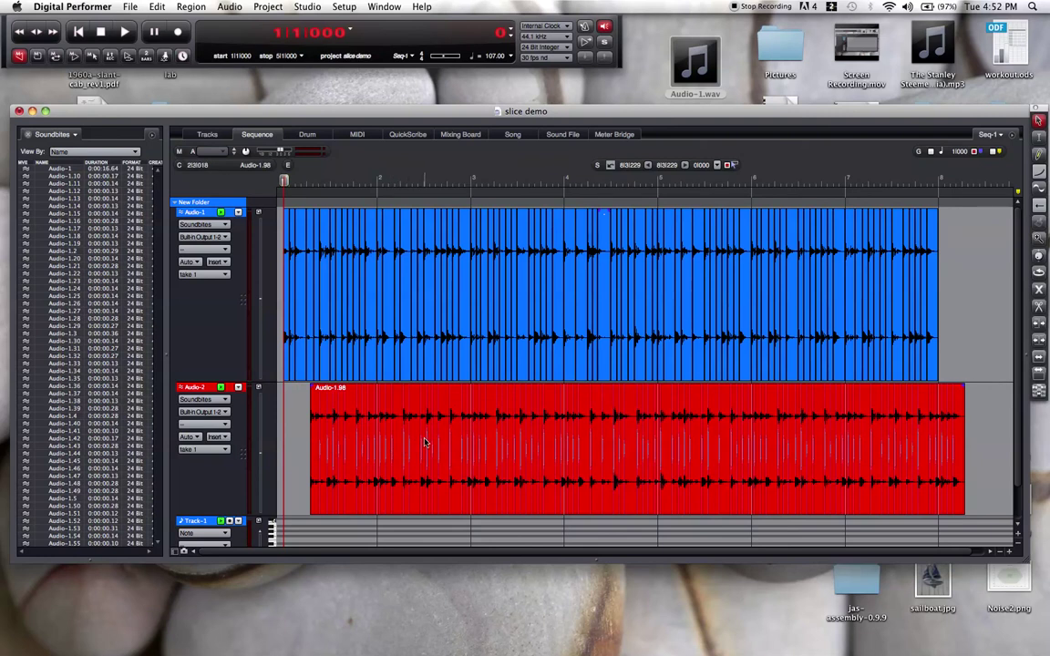
click(357, 444)
key(Left)
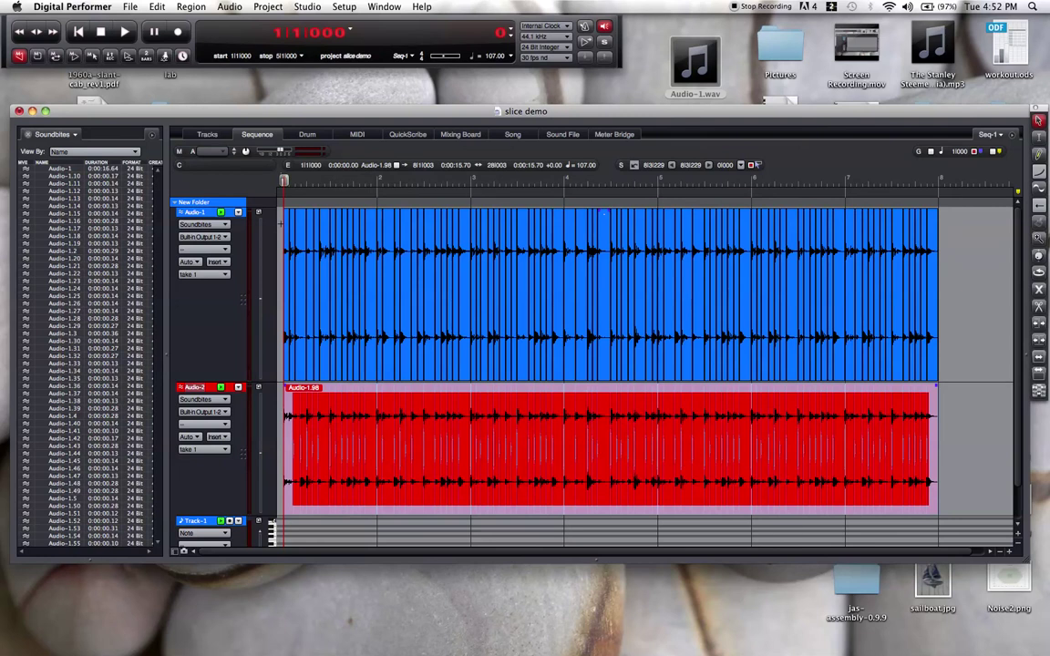
Step: Show the Seq-1 Mixing Board as a separate window, with the project window moved lower
key(shift+m)
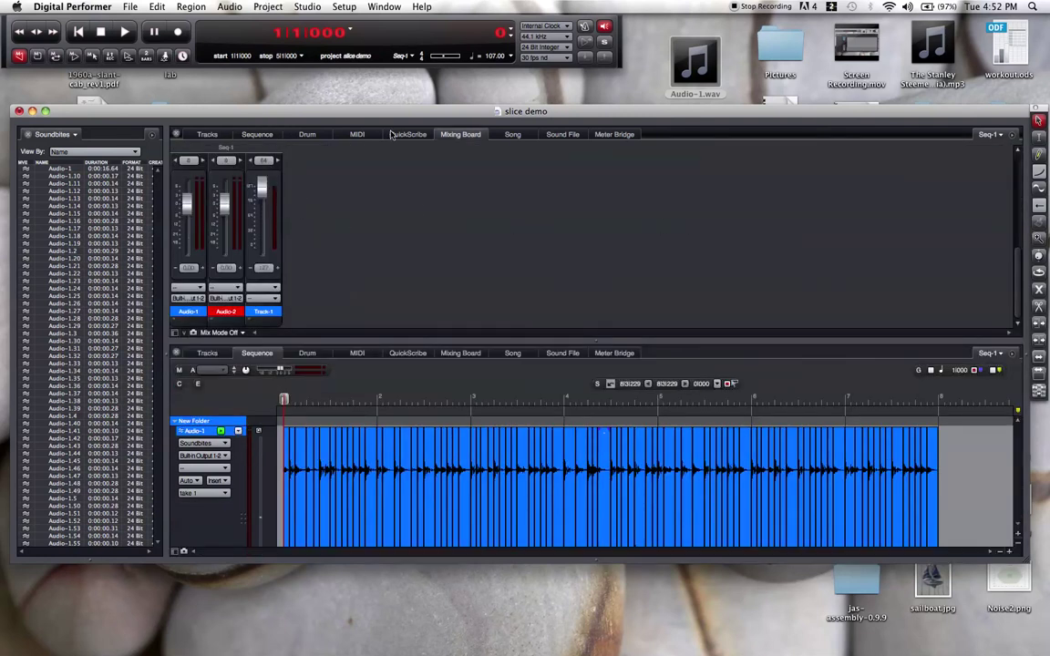
key(shift+m)
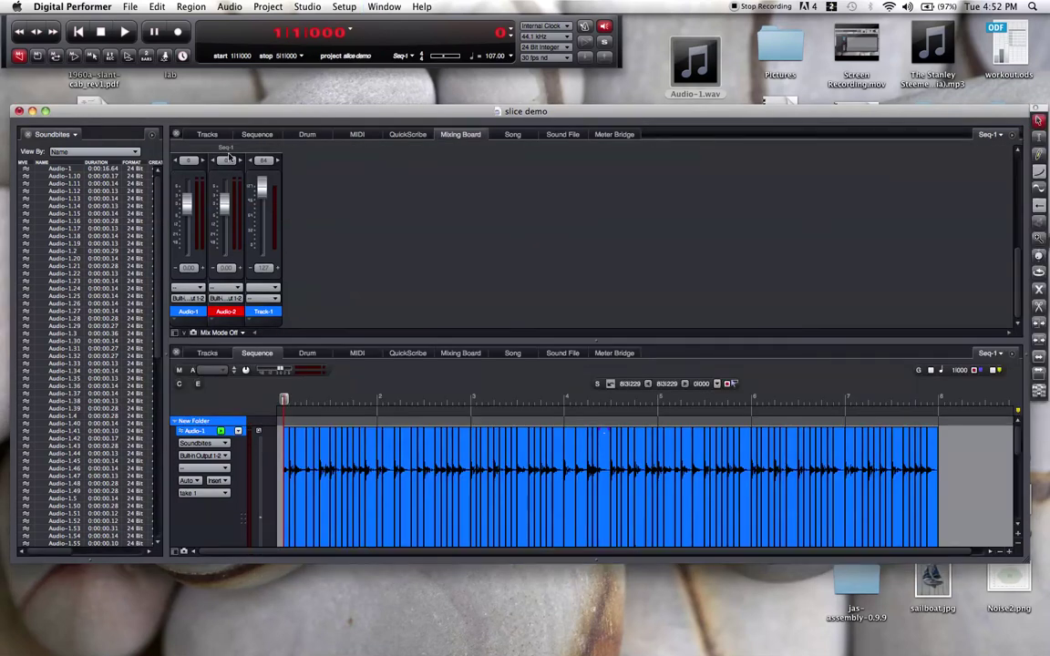
mouse_move(269, 116)
mouse_down()
mouse_move(296, 215)
mouse_move(272, 127)
mouse_up()
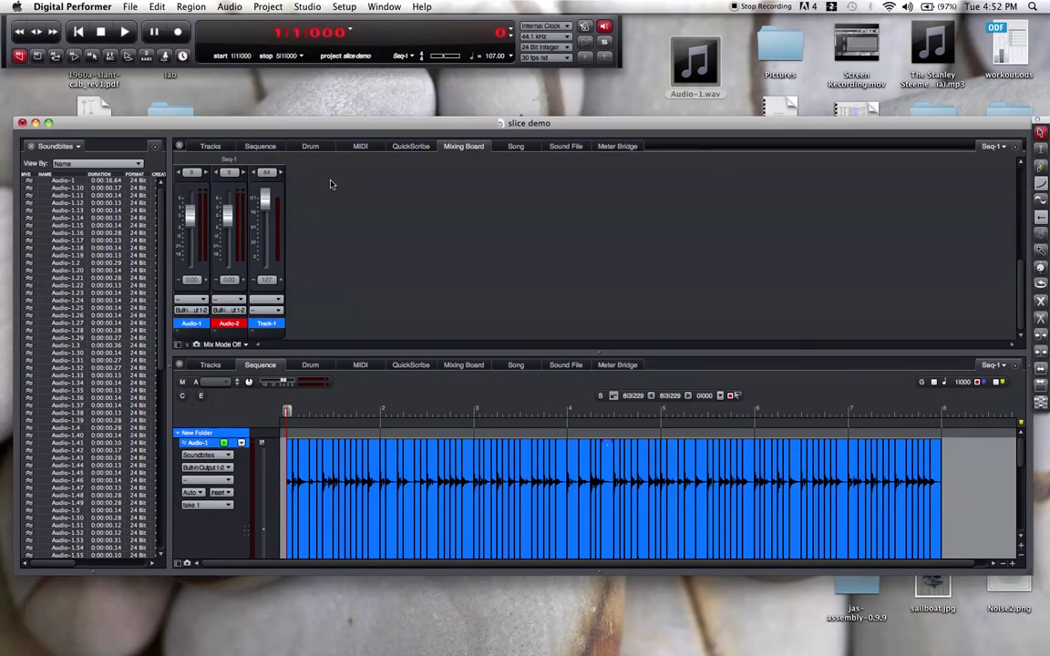
key(shift+m)
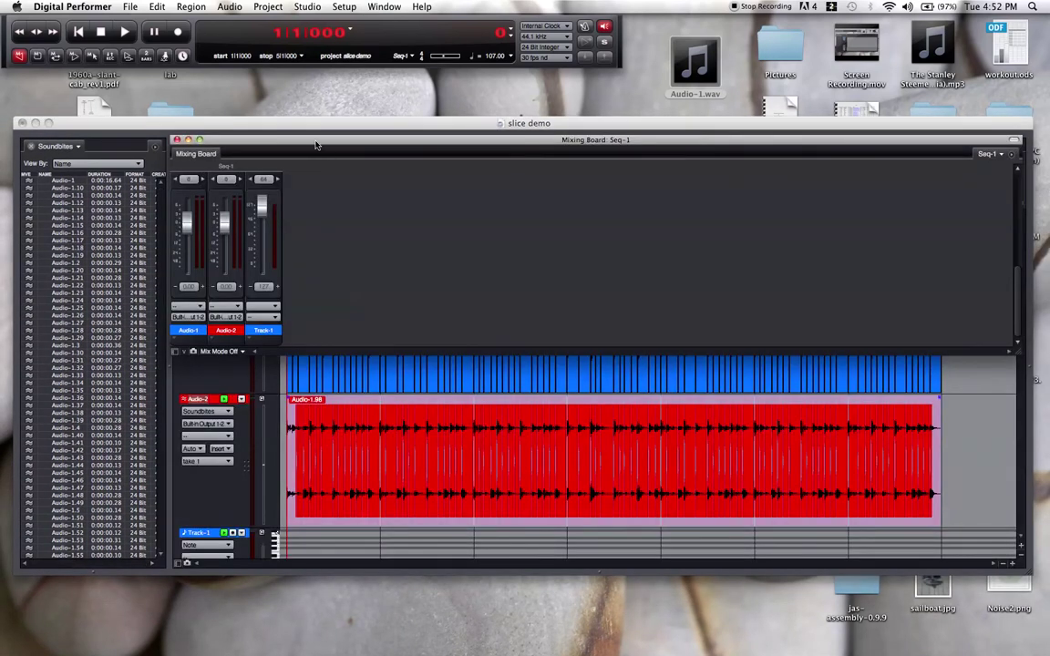
Step: Enlarge and reposition the Mixing Board, pan Audio-1 hard left (<64), and start playback
drag(317, 143, 227, 186)
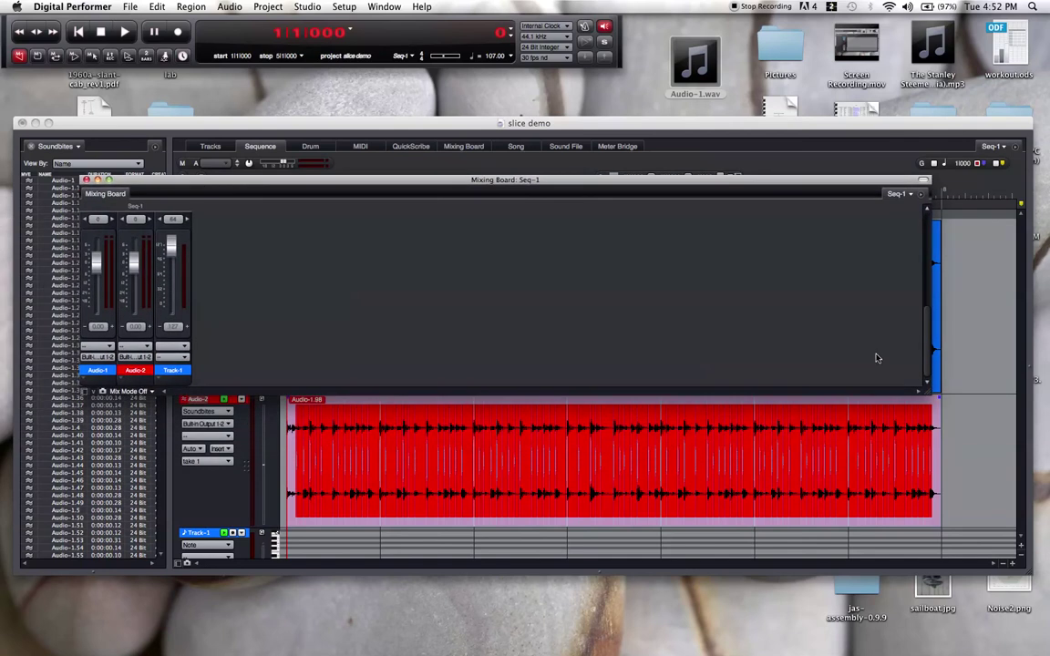
drag(930, 395, 965, 623)
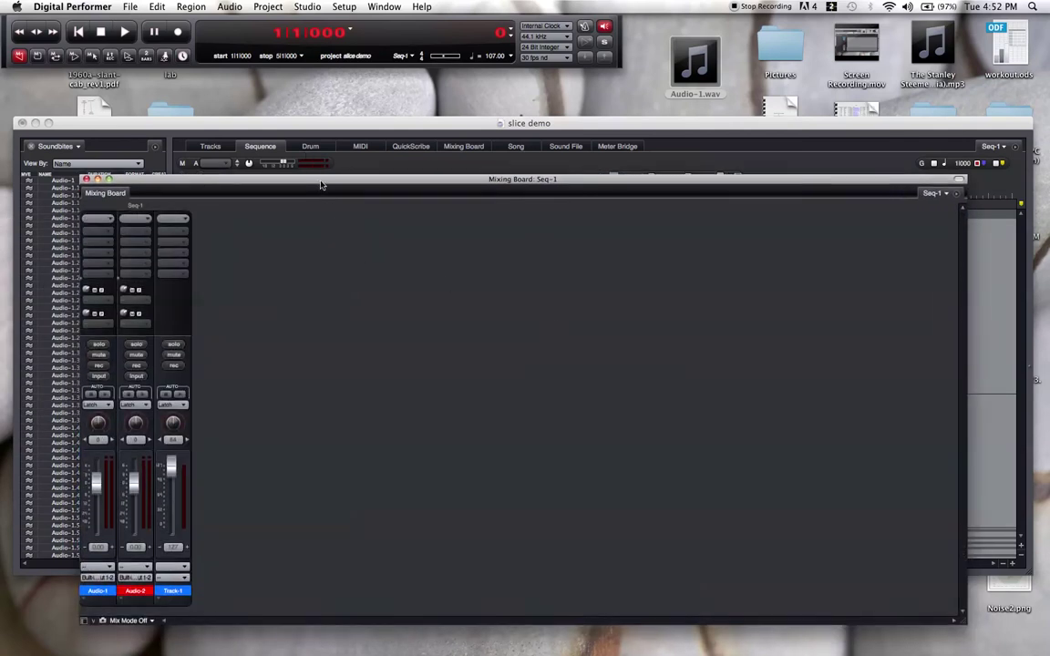
drag(319, 182, 275, 87)
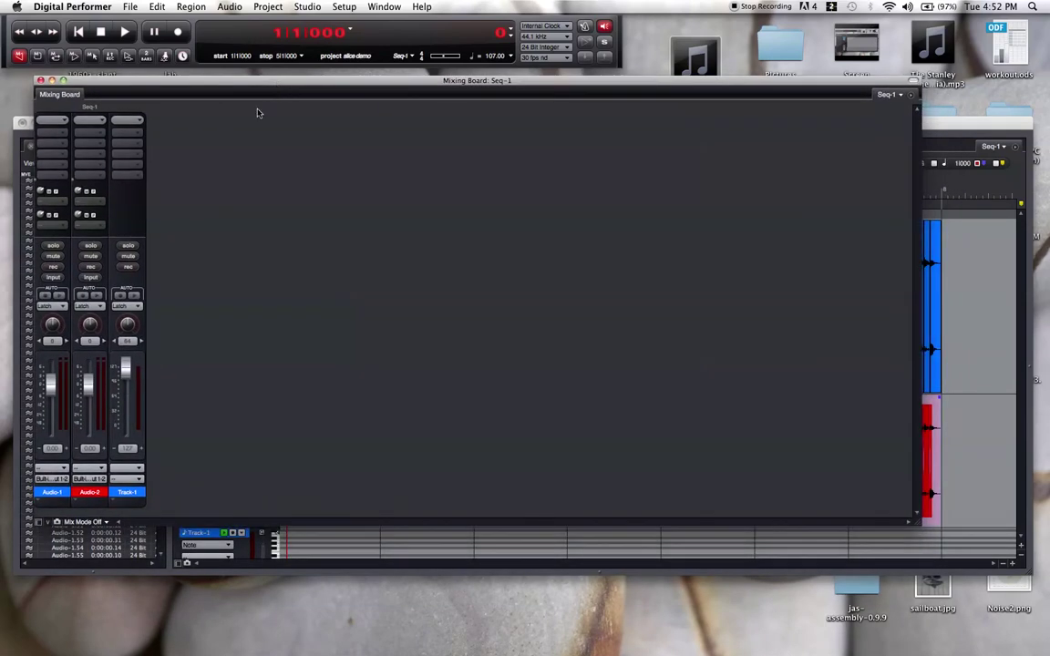
drag(52, 326, 86, 294)
key(space)
Step: Switch between the sequence and Mixing Board windows while listening, then stop playback at 1|1|000
click(942, 122)
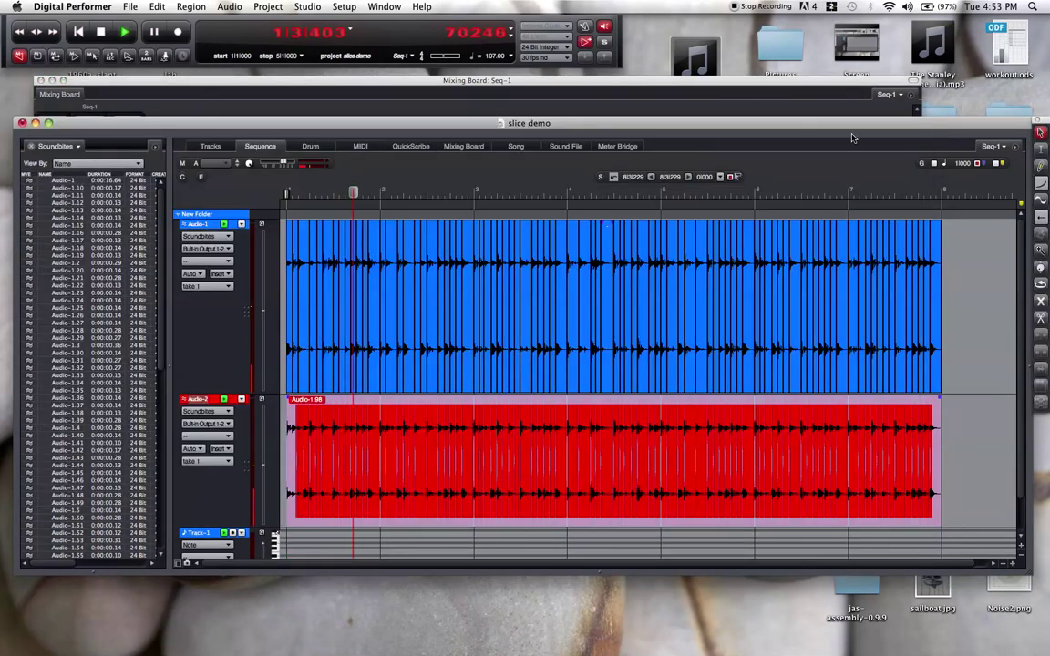
click(428, 84)
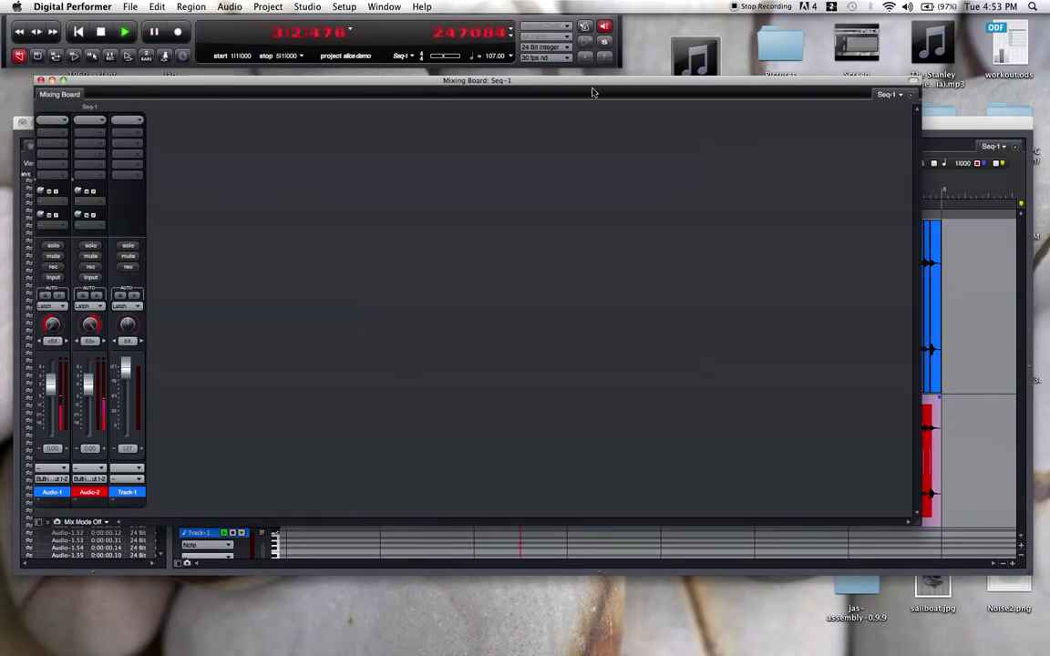
click(937, 127)
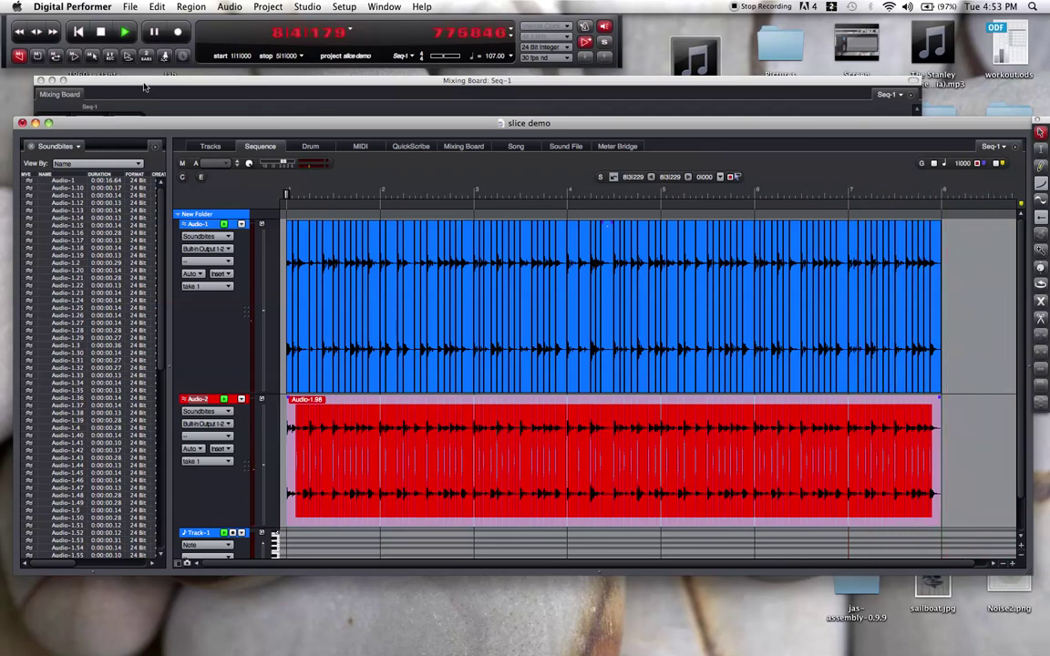
click(102, 34)
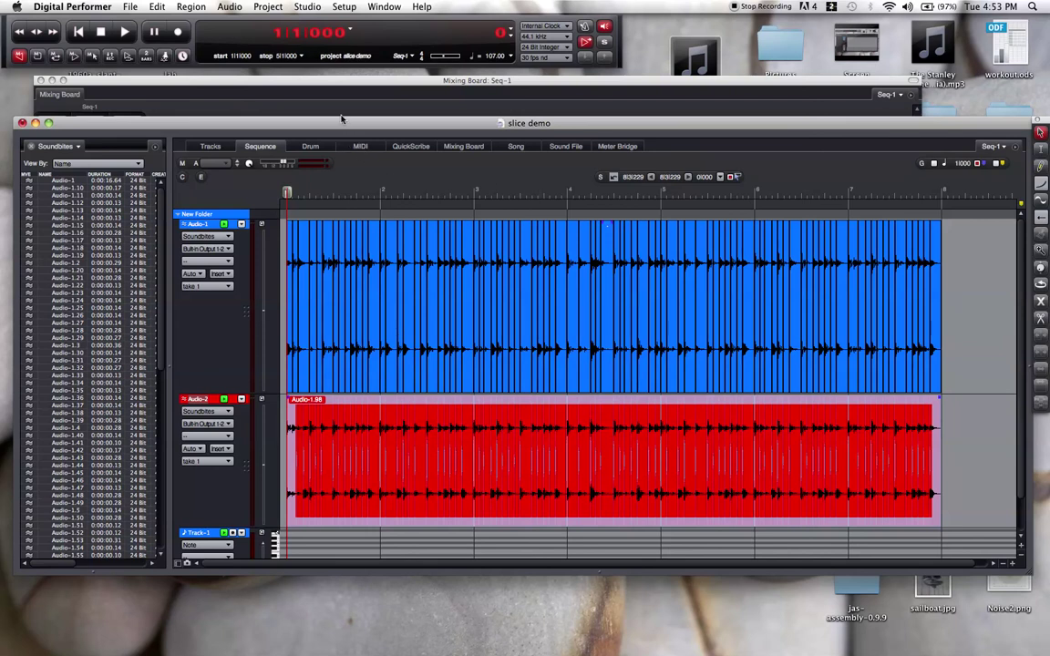
drag(342, 124, 381, 192)
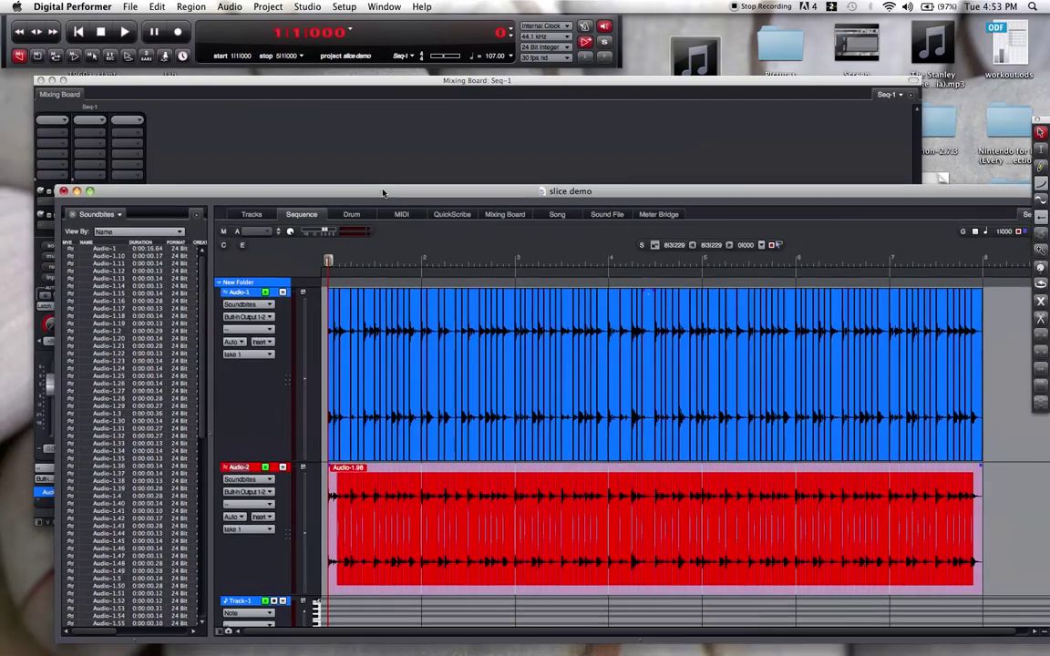
click(316, 84)
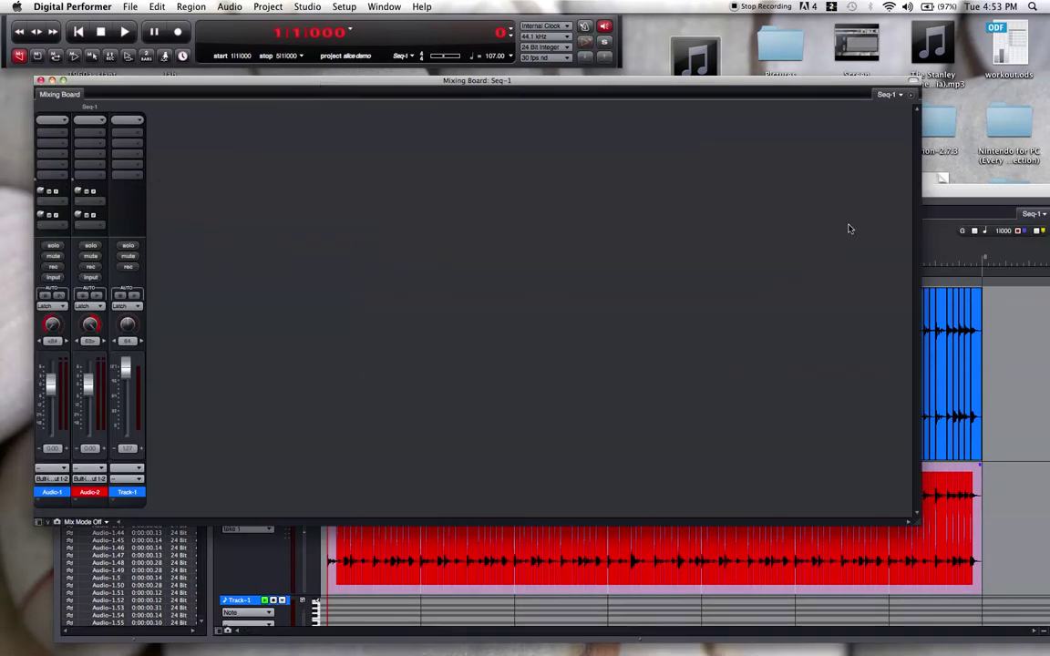
click(934, 194)
drag(934, 194, 887, 132)
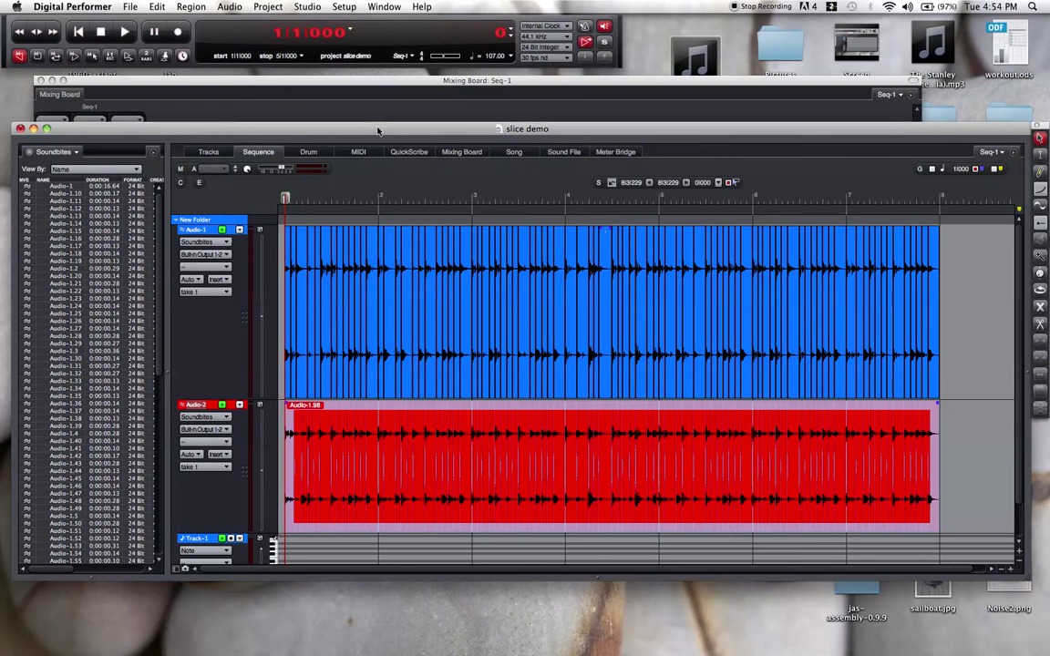
drag(379, 131, 373, 144)
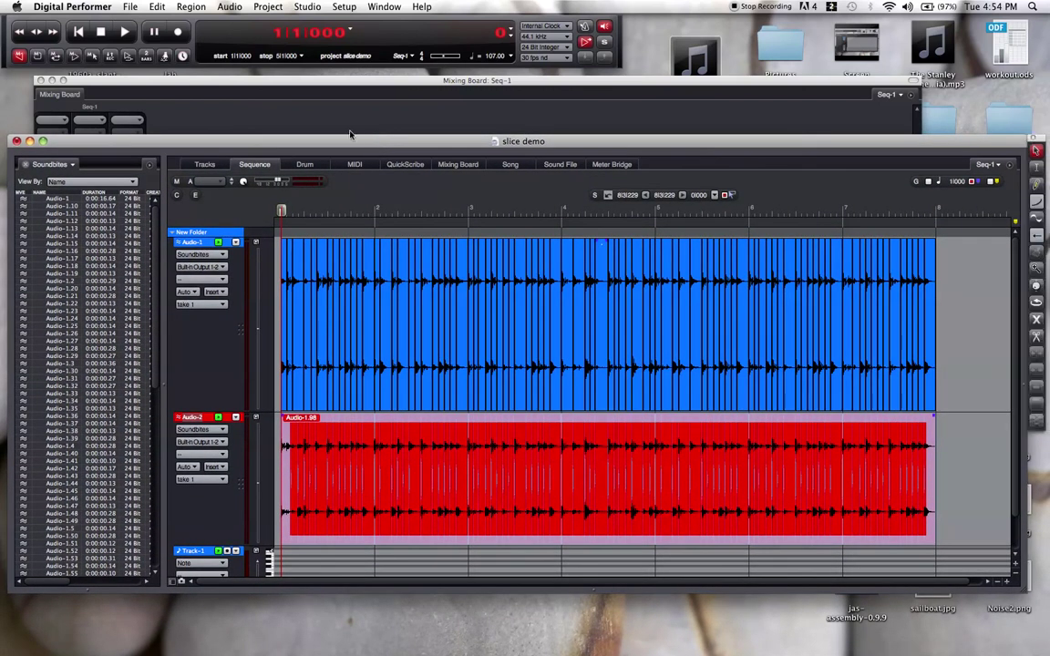